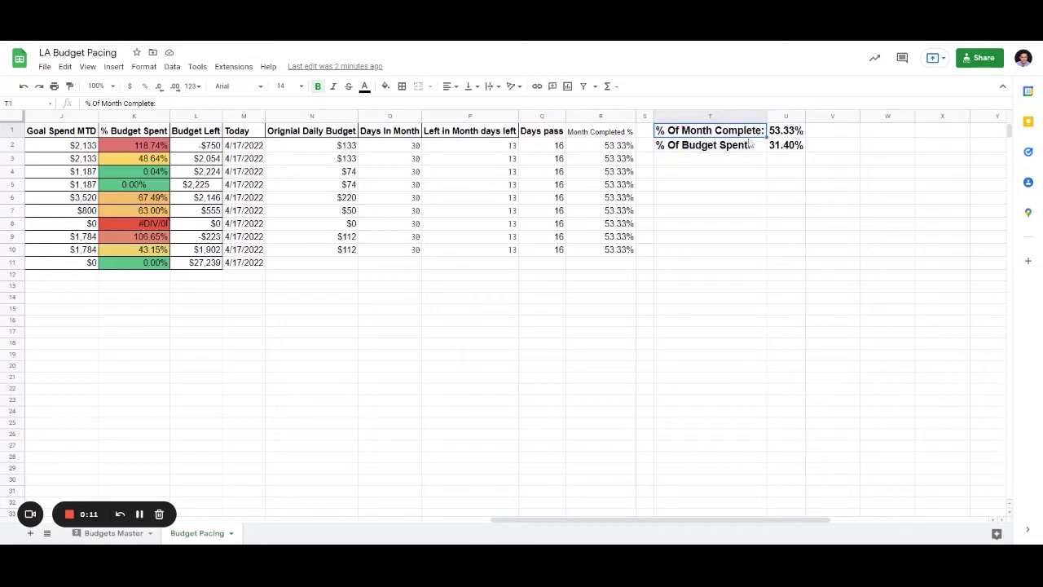
Fit the width of the Campaigns column D to its longest campaign name.
key(Down)
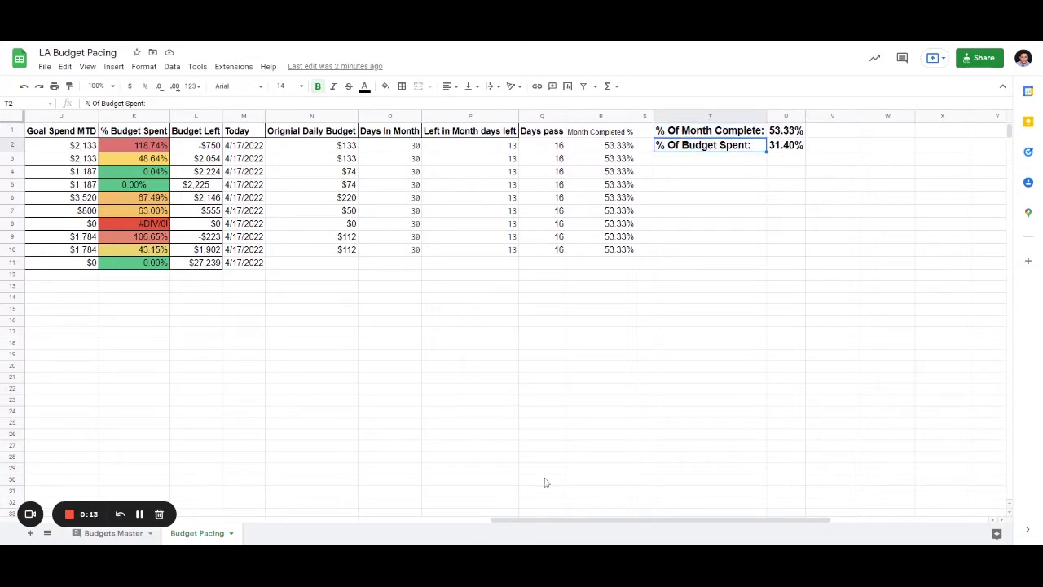
drag(546, 520, 238, 497)
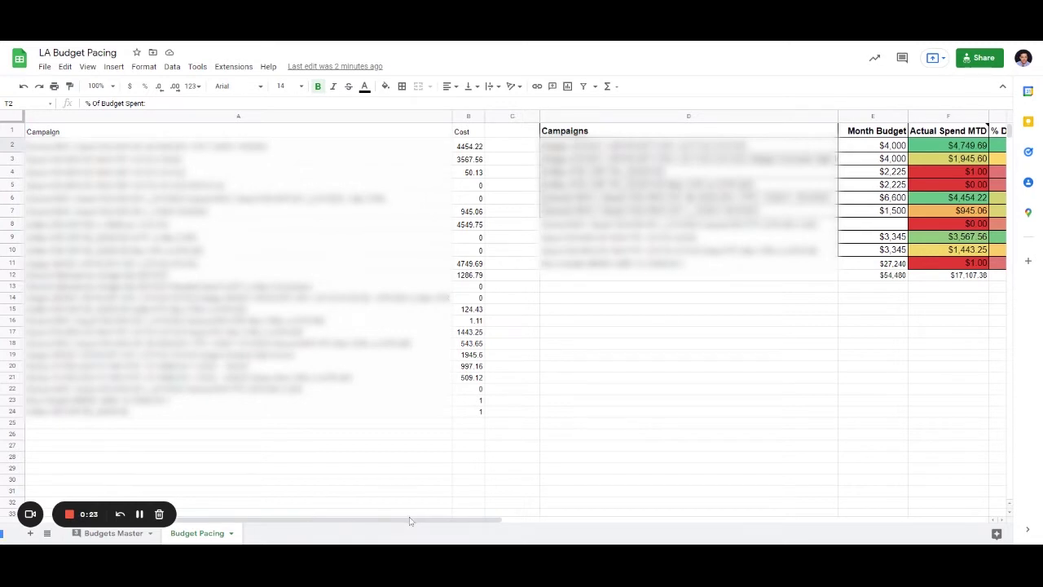
drag(415, 520, 381, 519)
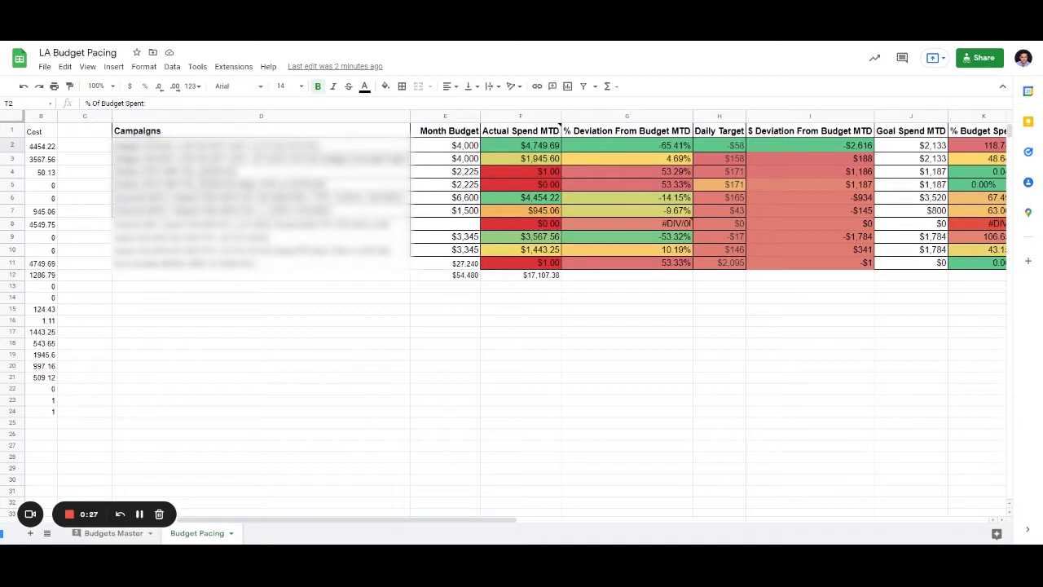
click(253, 133)
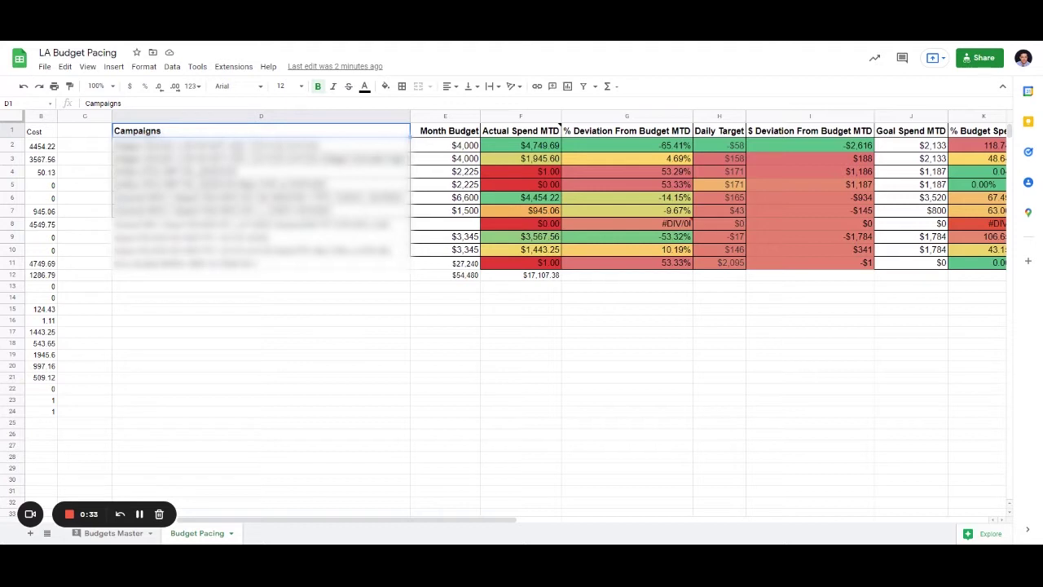
click(261, 145)
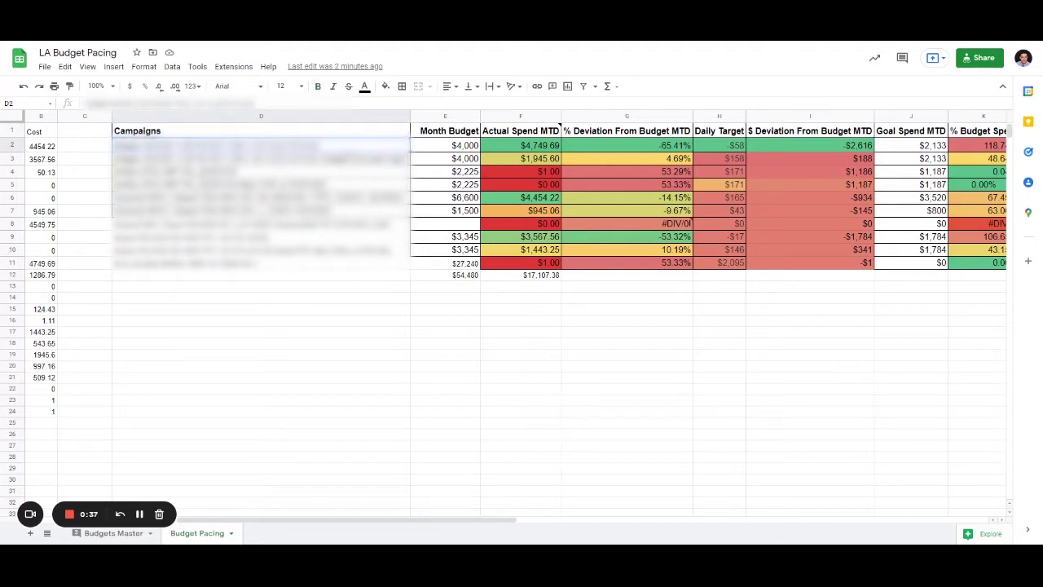
double_click(410, 116)
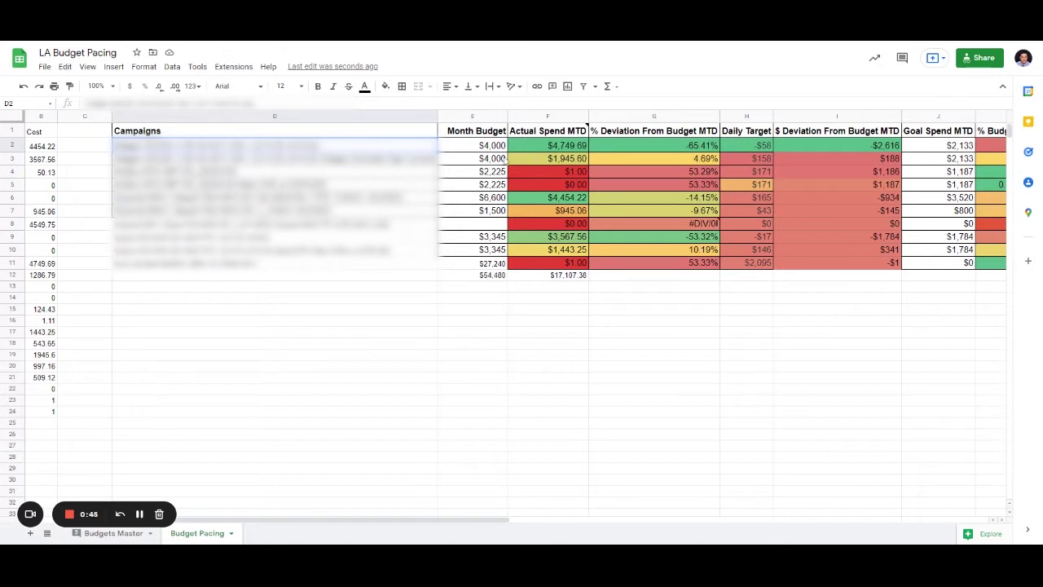
Examine the campaign entries and their Month Budget values in rows 2 to 5.
click(376, 160)
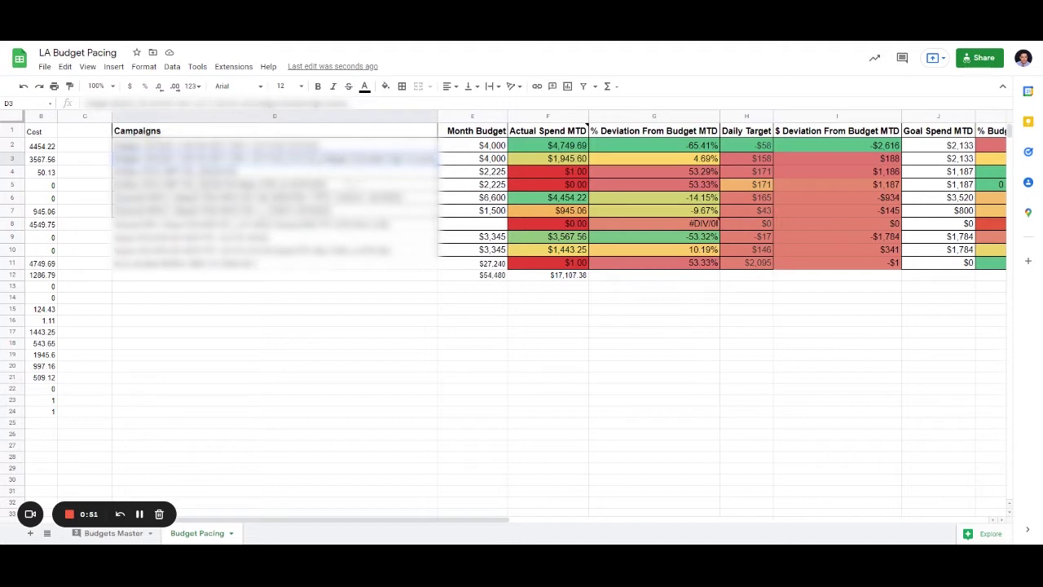
double_click(481, 149)
key(Return)
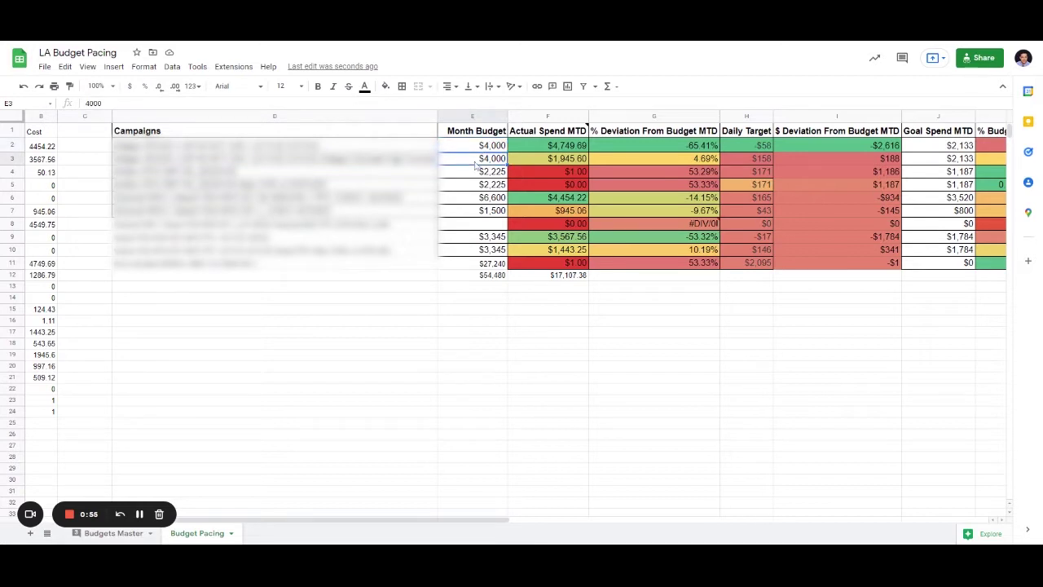
click(366, 146)
key(Right)
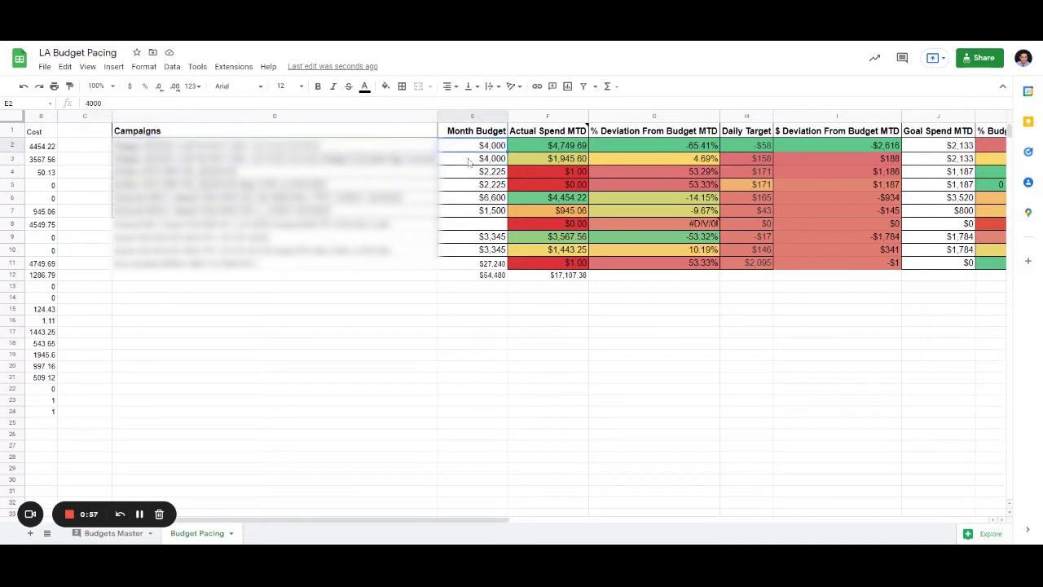
key(Down)
key(Down)
key(Down)
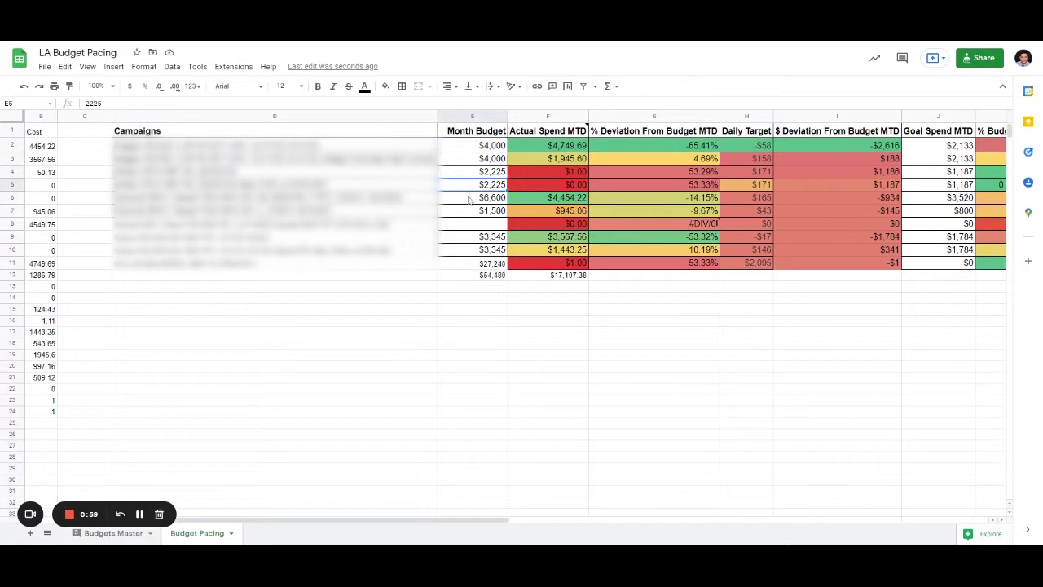
Set the Month Budget in cell E8 to 1000.
click(450, 237)
click(454, 226)
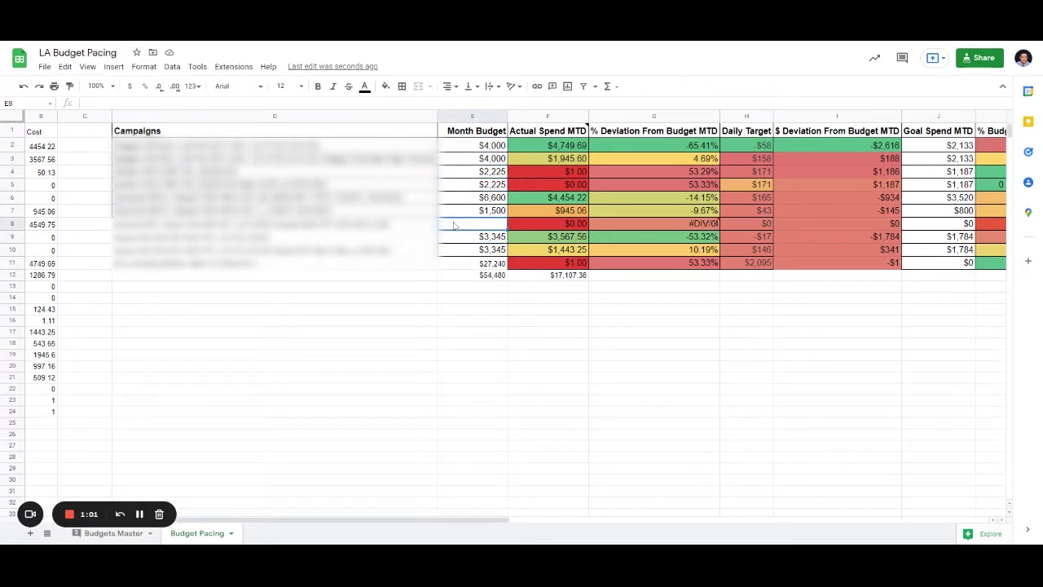
text(1000)
click(477, 264)
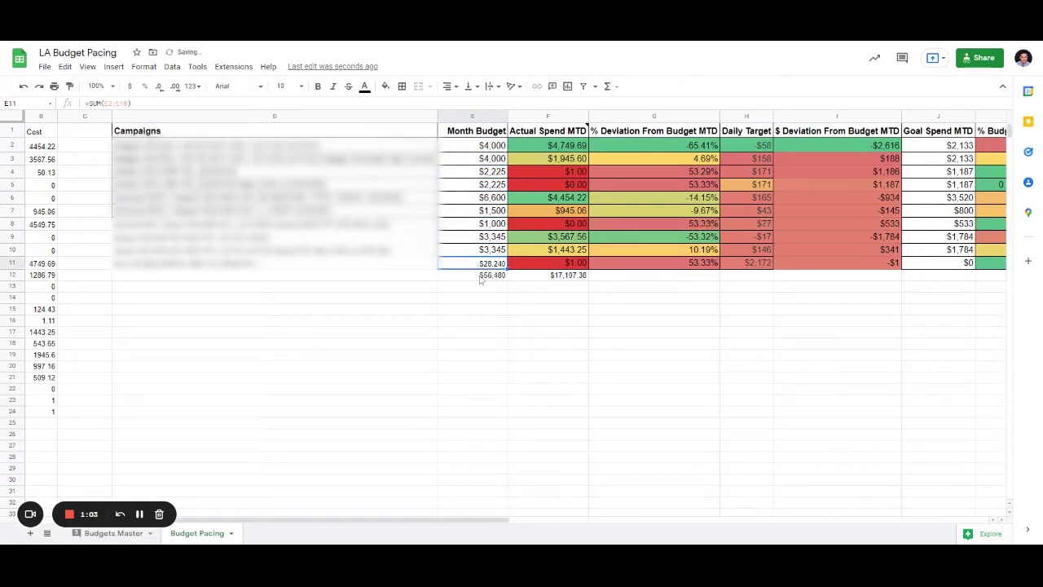
Set the Month Budget in cell E8 to 0.
click(491, 228)
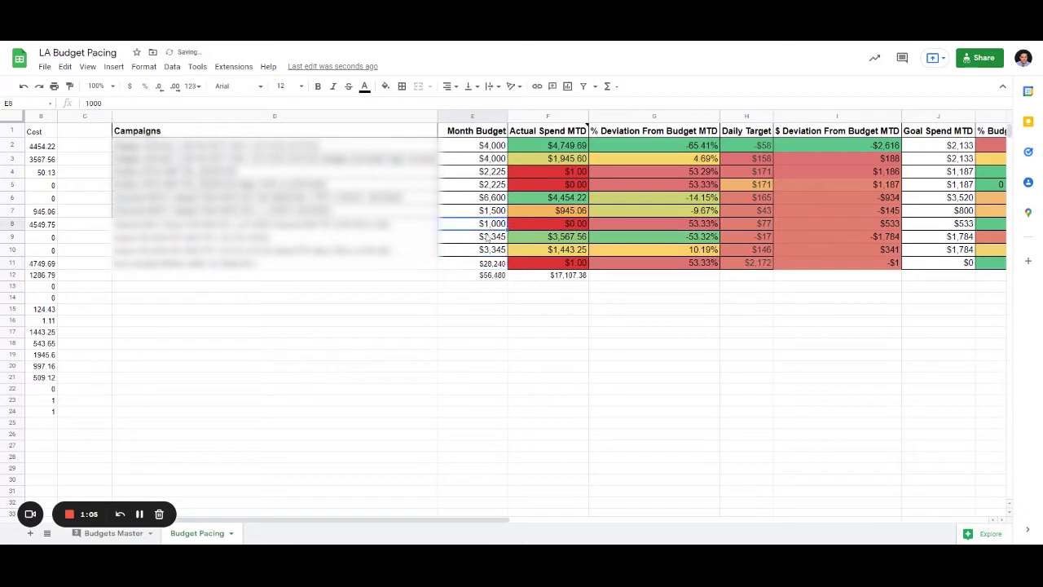
text(0)
click(492, 263)
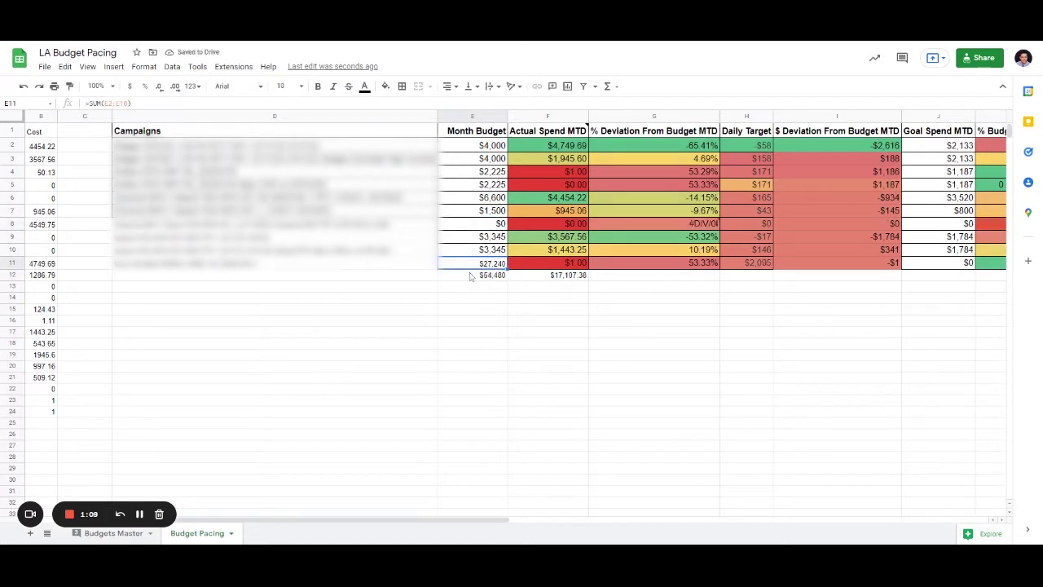
Examine the budget and spend totals in row 12 and the % Of Budget Spent formula in U2.
click(472, 277)
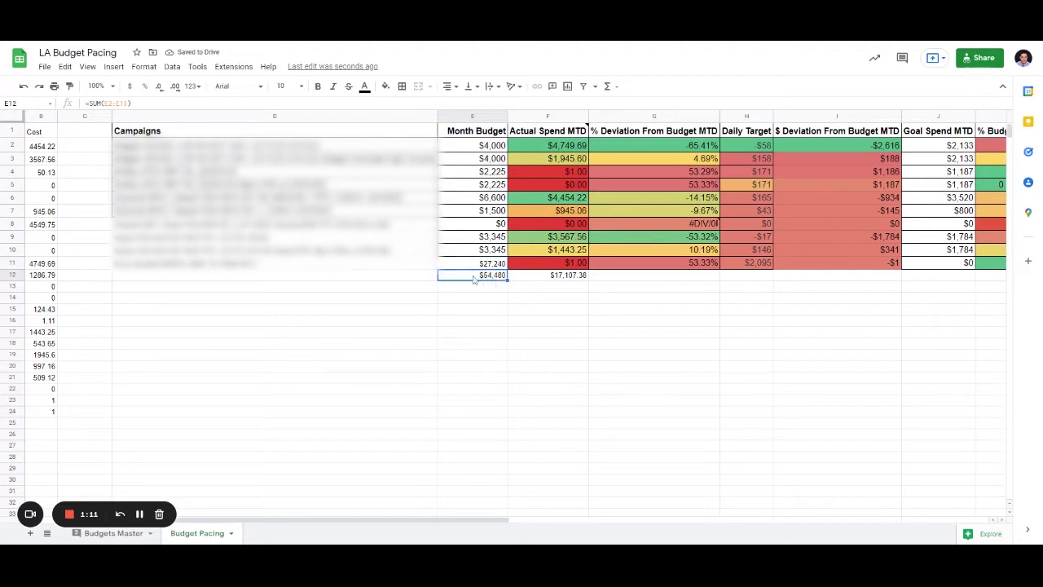
click(520, 279)
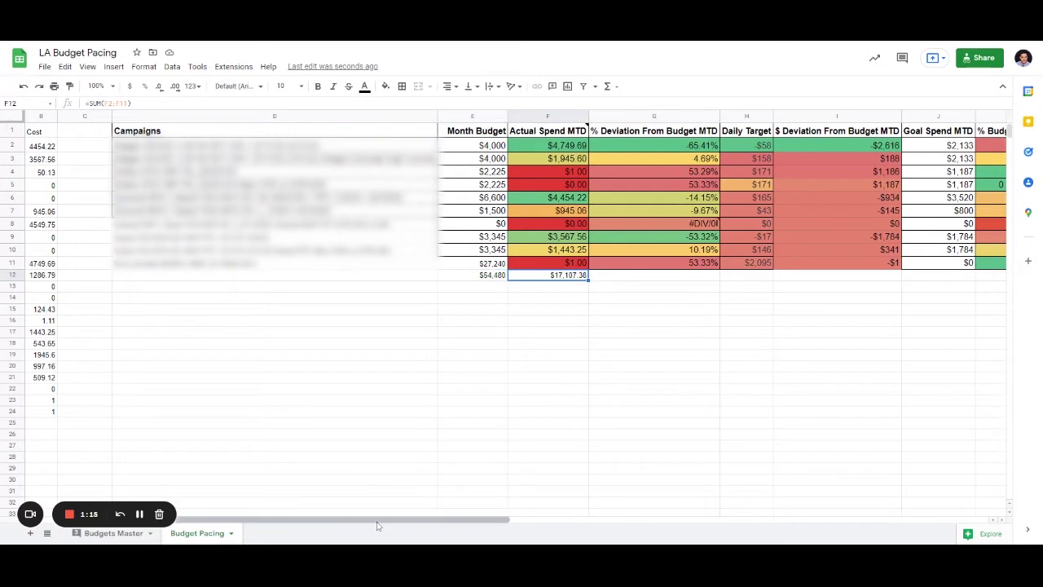
drag(377, 526, 699, 461)
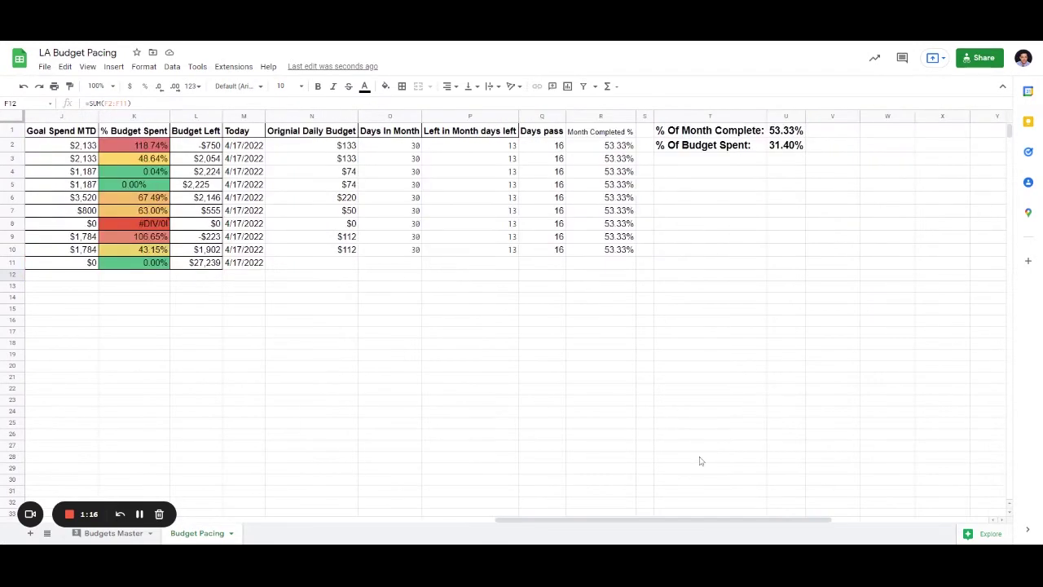
click(787, 145)
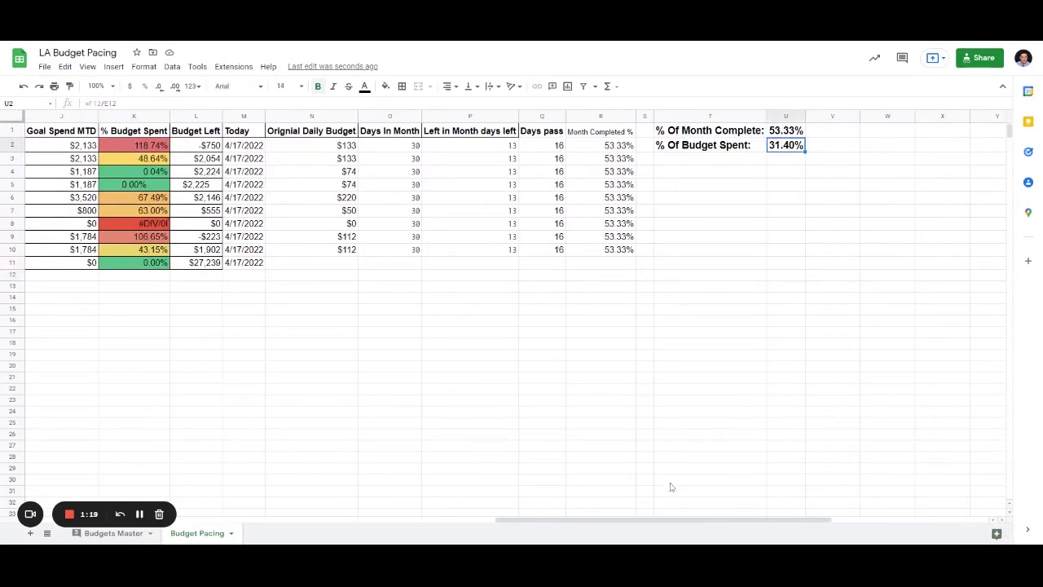
drag(618, 522, 385, 518)
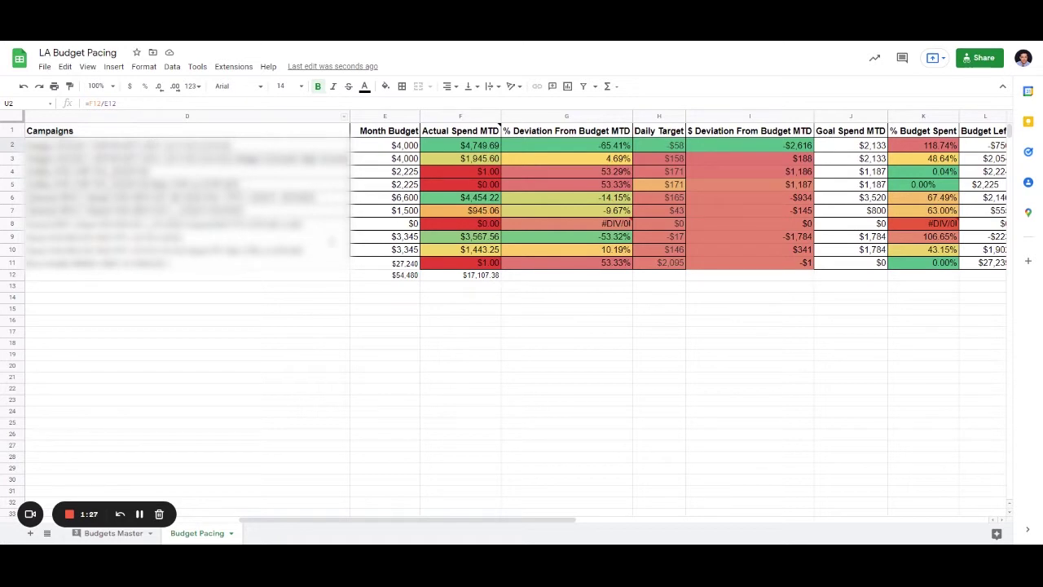
drag(391, 520, 175, 519)
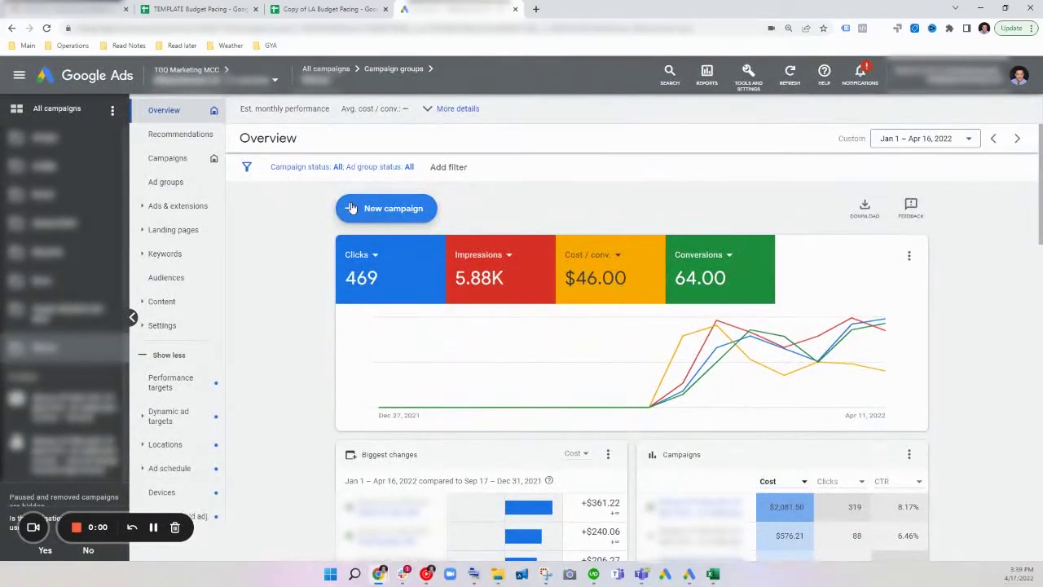
Switch to Google Ads and open the saved TGQ Budget Report.
click(707, 75)
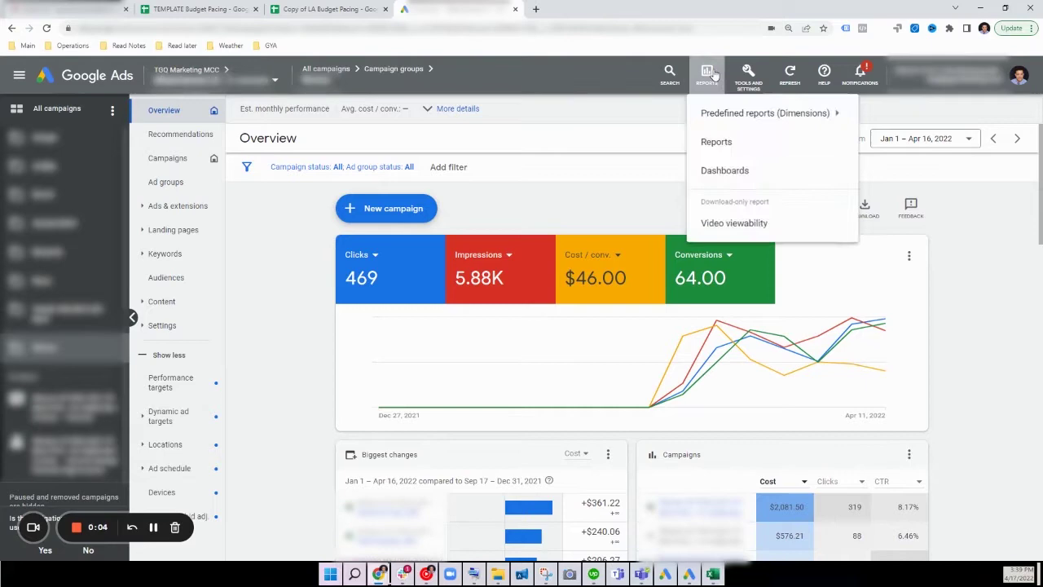
click(733, 144)
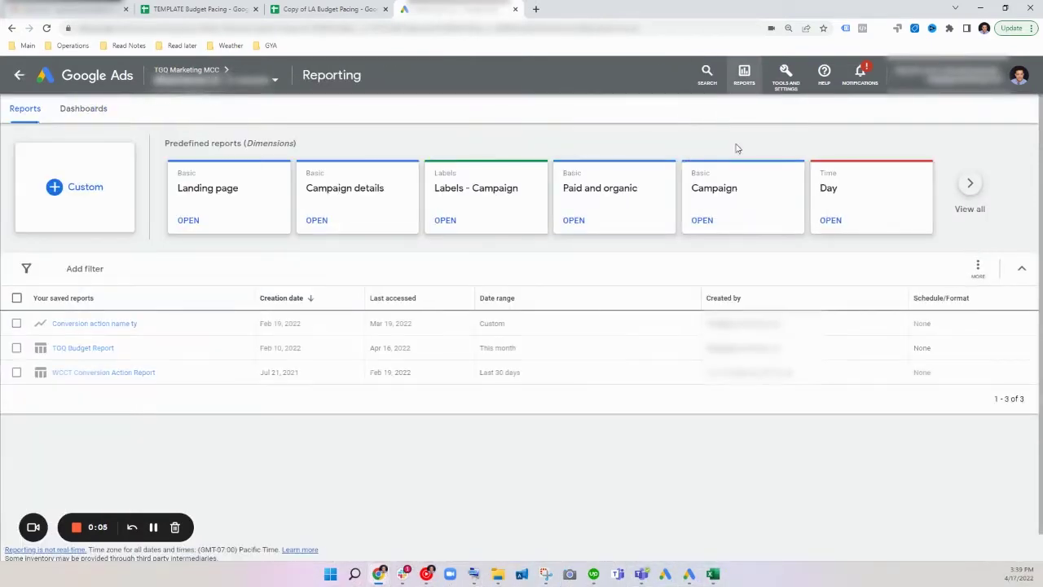
click(103, 349)
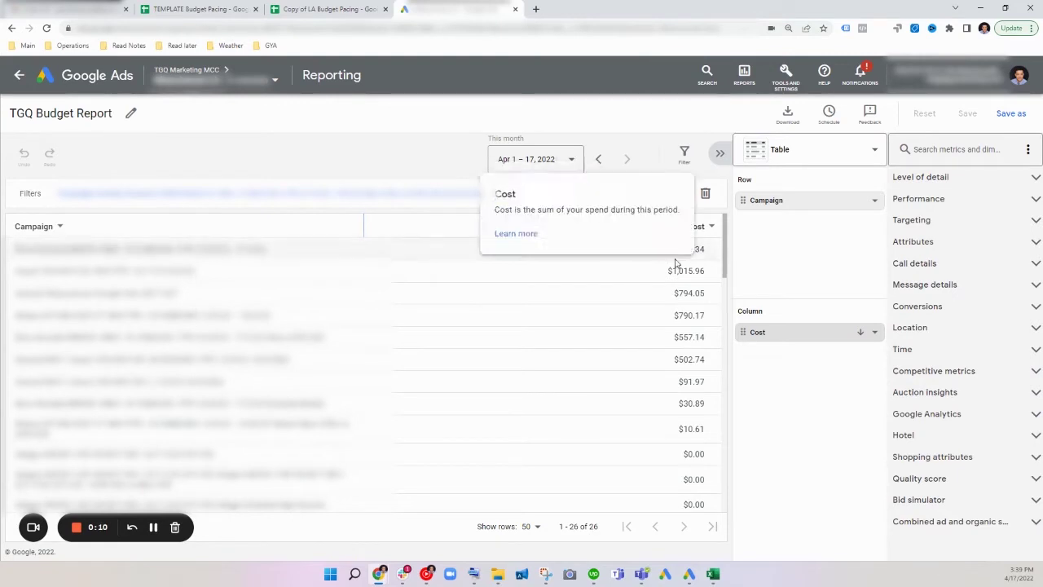
scroll(622, 349, down, 2)
scroll(622, 349, up, 3)
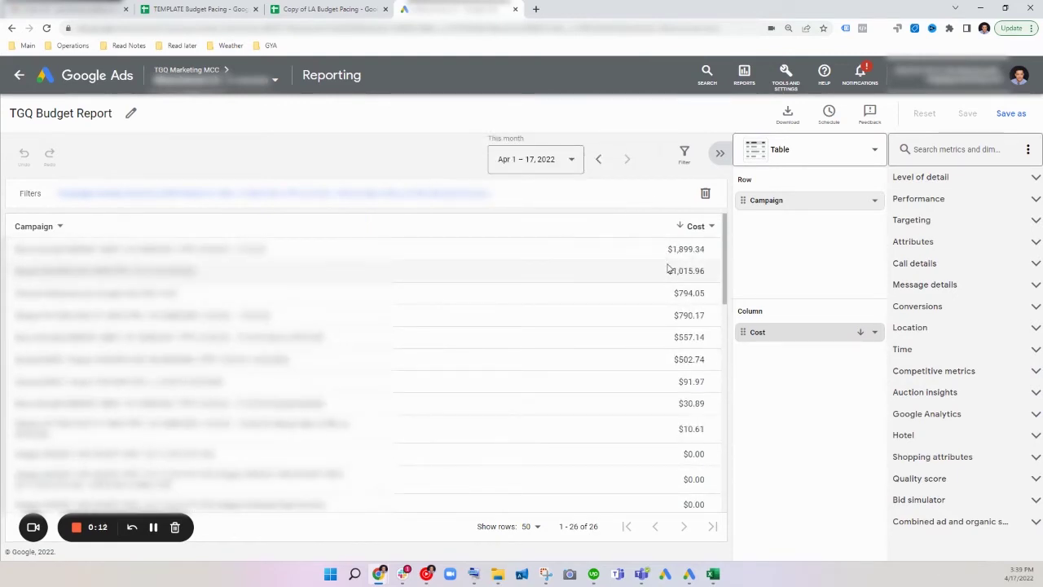
Remove three campaigns from the campaign filter of the TGQ Budget Report and save the report.
click(428, 197)
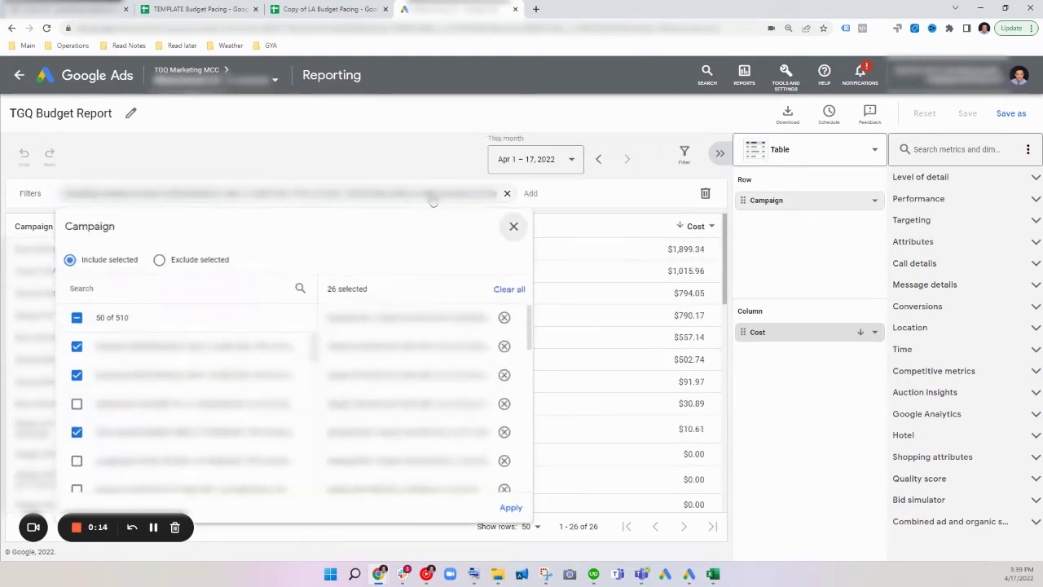
scroll(485, 335, down, 1)
scroll(485, 337, down, 5)
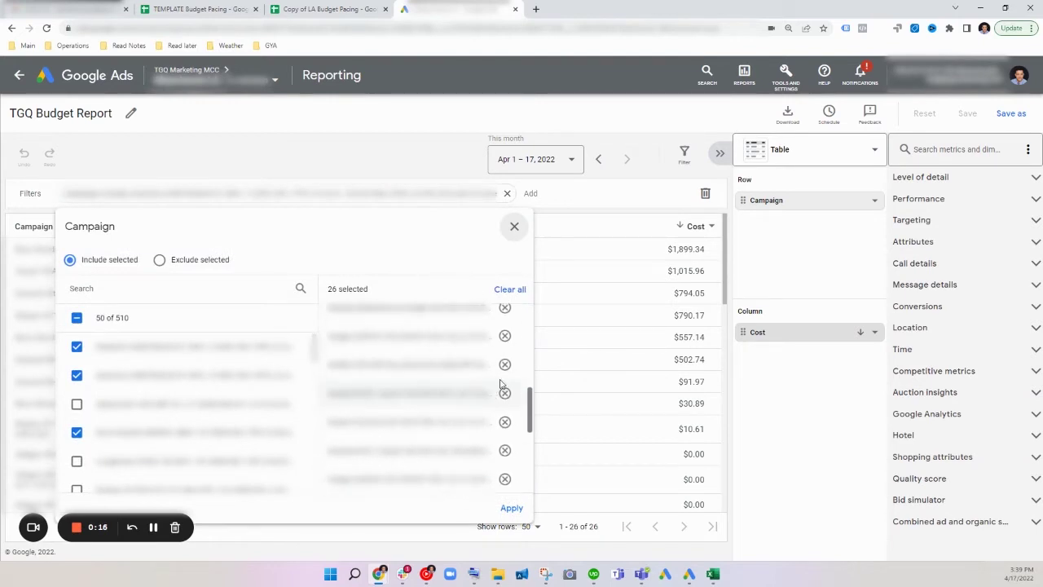
click(506, 364)
click(506, 336)
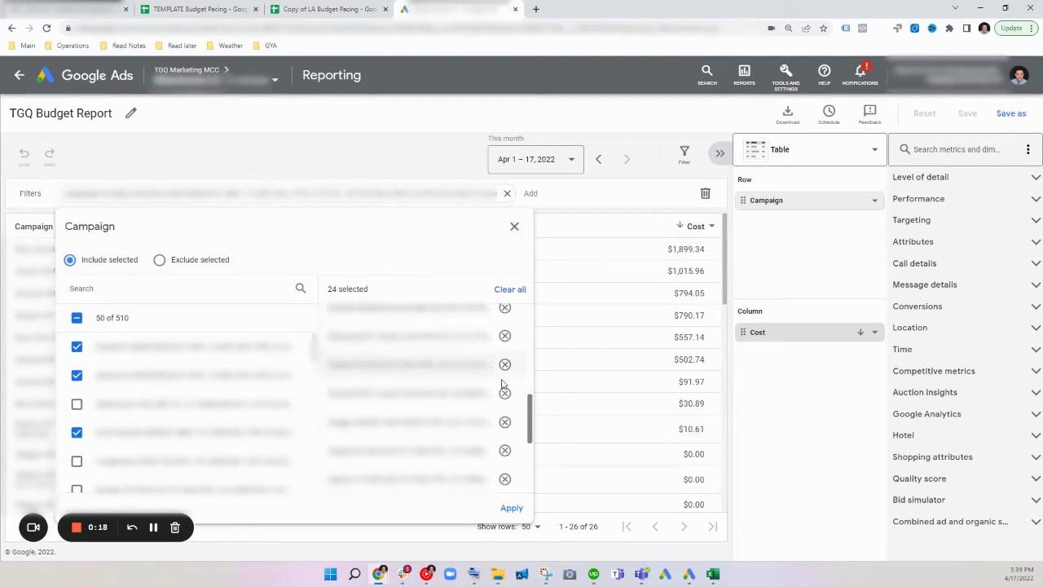
click(505, 421)
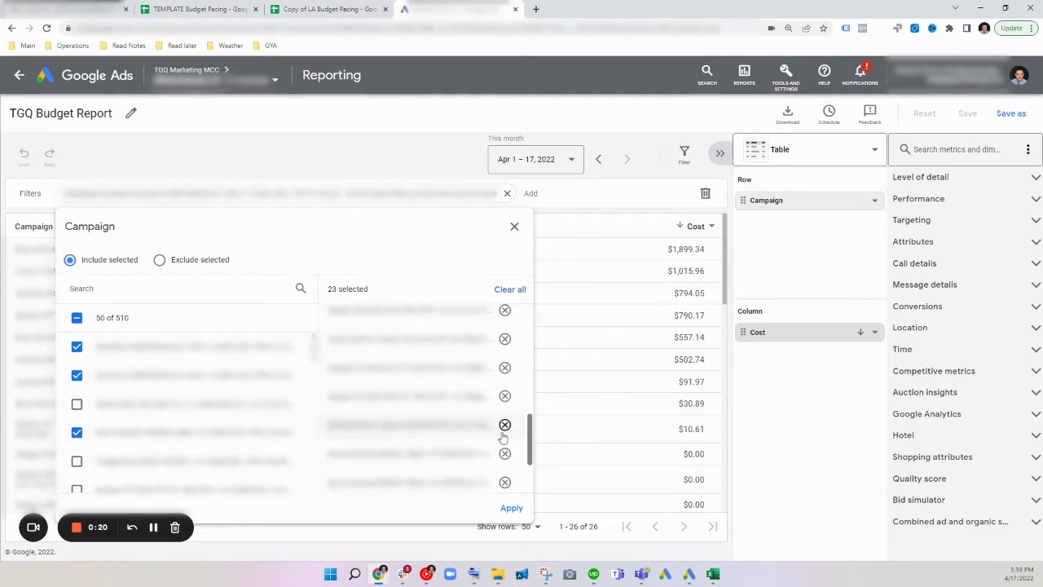
scroll(504, 434, up, 10)
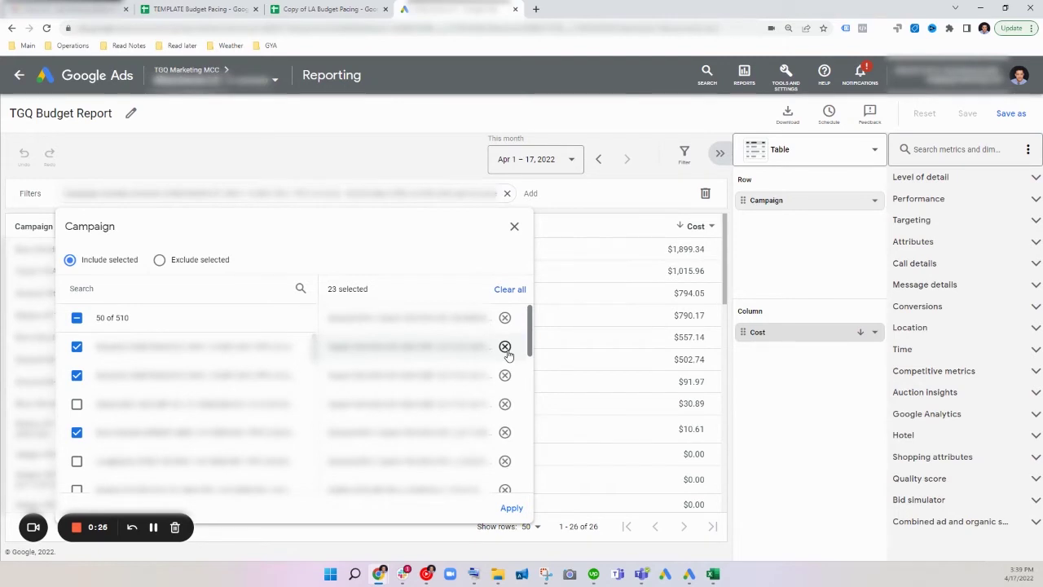
click(512, 508)
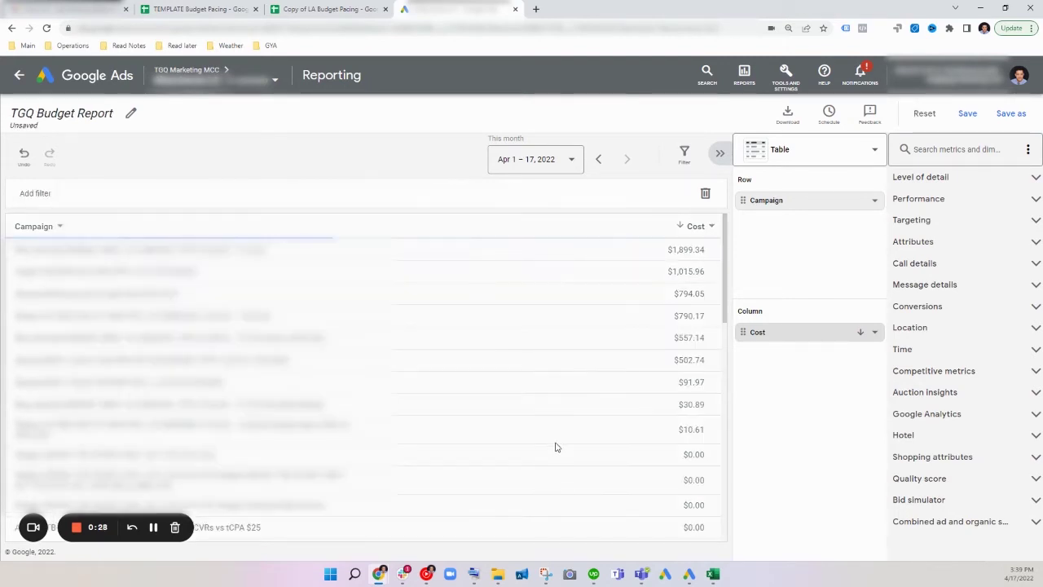
scroll(614, 403, down, 5)
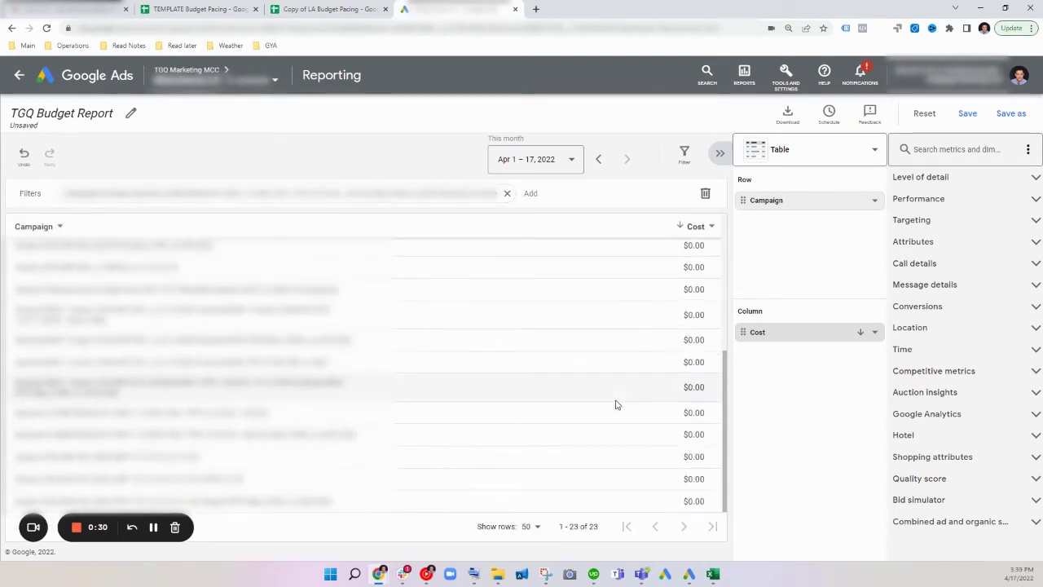
scroll(620, 399, up, 5)
scroll(639, 391, up, 1)
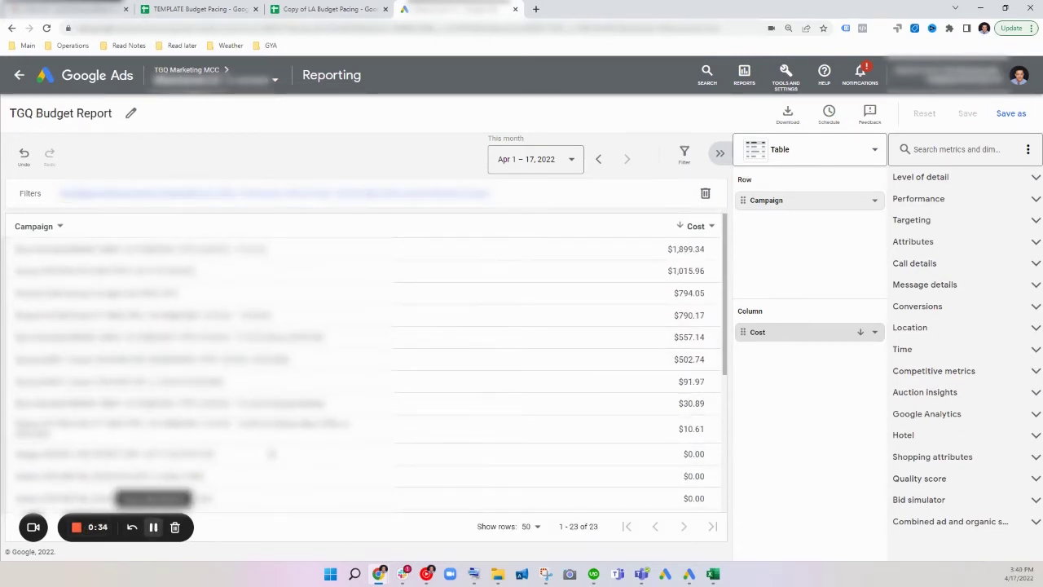
Download the report to Google Sheets as TGQ Budget Report in My Drive.
click(787, 114)
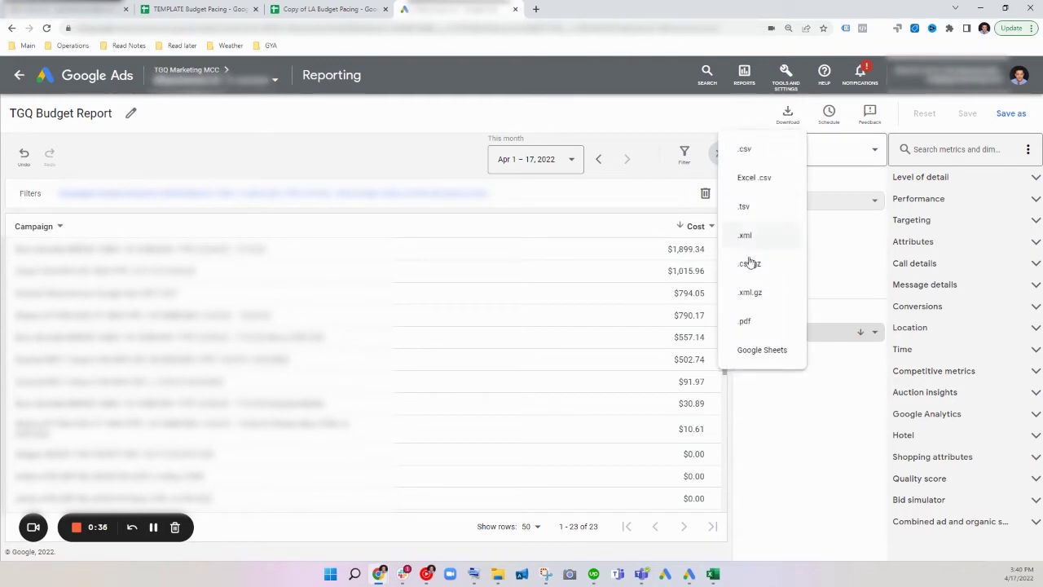
click(778, 347)
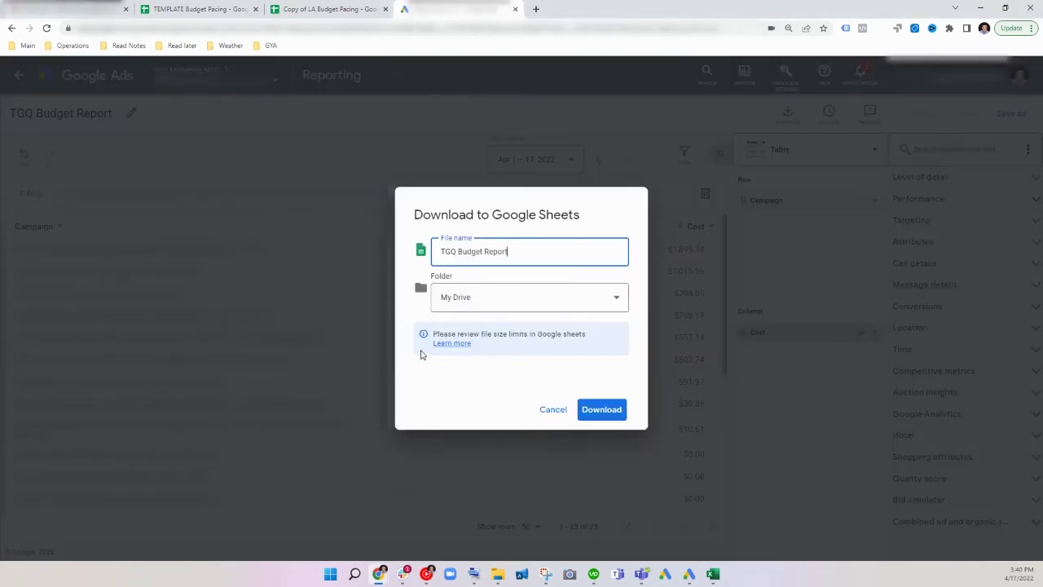
click(591, 410)
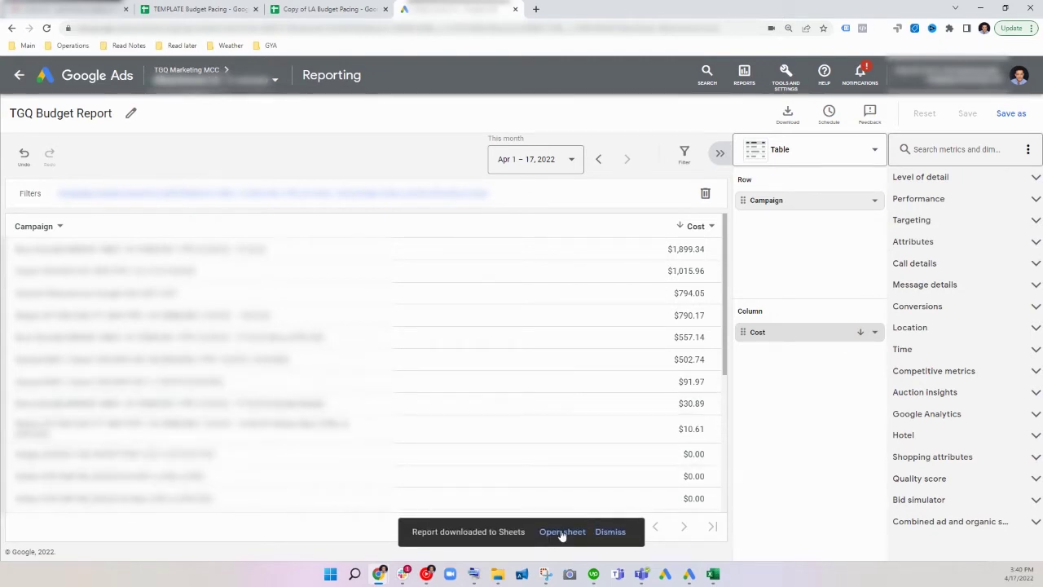
Open the downloaded TGQ Budget Report sheet and delete its Currency code column.
click(561, 533)
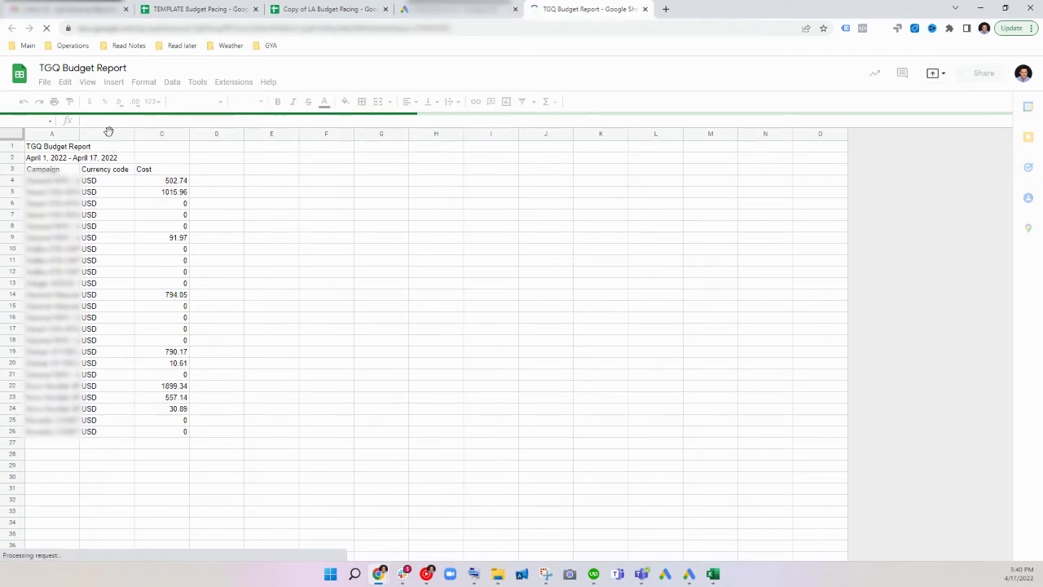
click(107, 132)
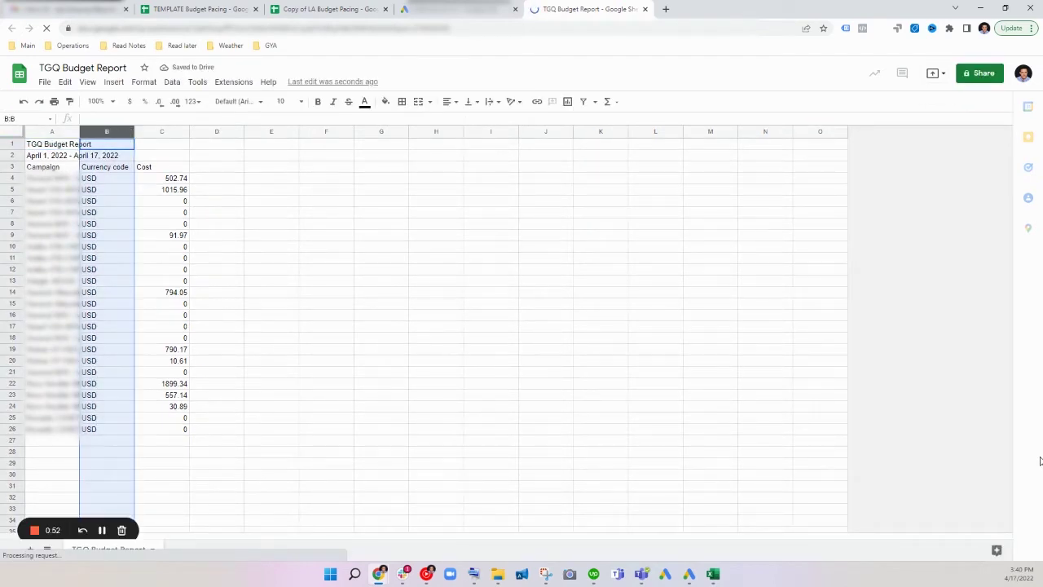
key(ctrl+alt+minus)
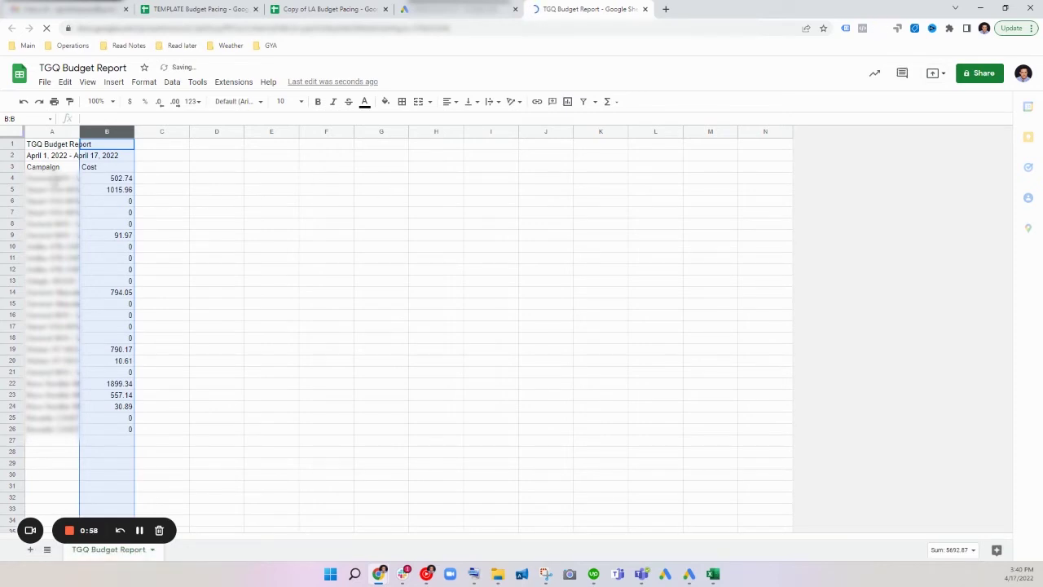
Copy the Campaign and Cost data from row 3 down and paste it at A1 of Budget Pacing in Copy of LA Budget Pacing.
drag(51, 167, 84, 176)
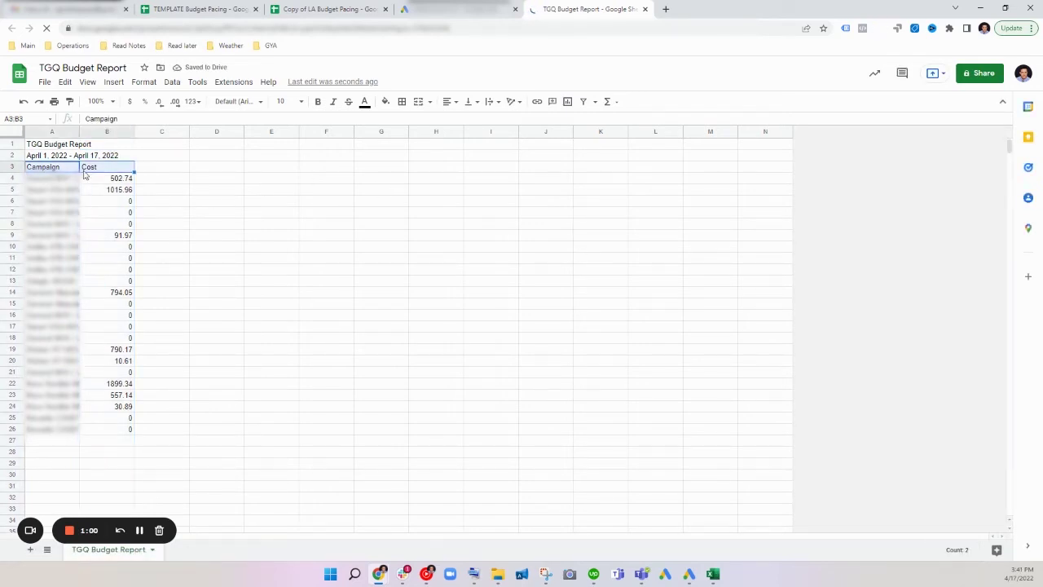
key(ctrl+shift+Down)
key(ctrl+c)
click(466, 9)
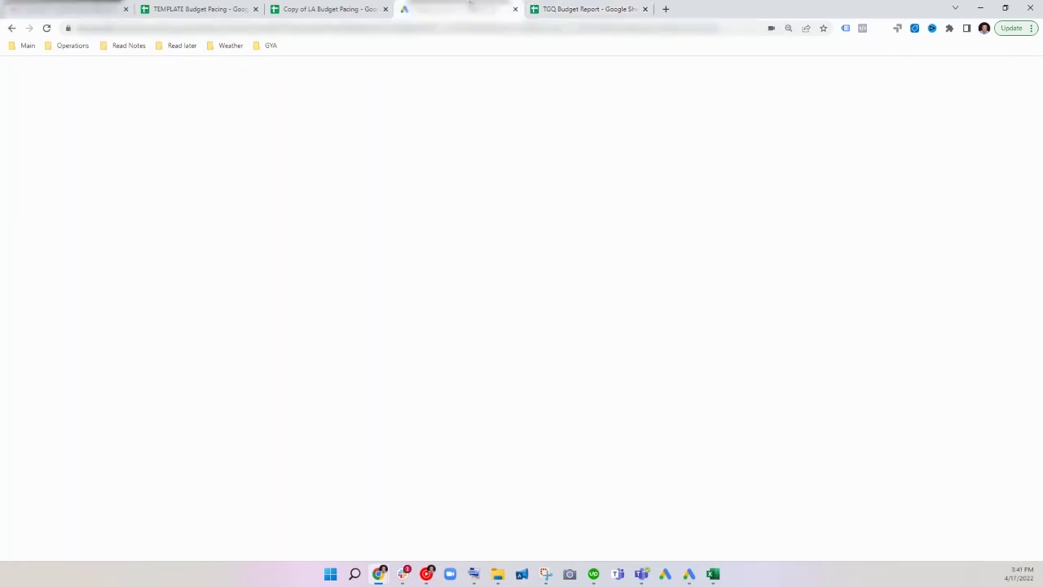
click(346, 16)
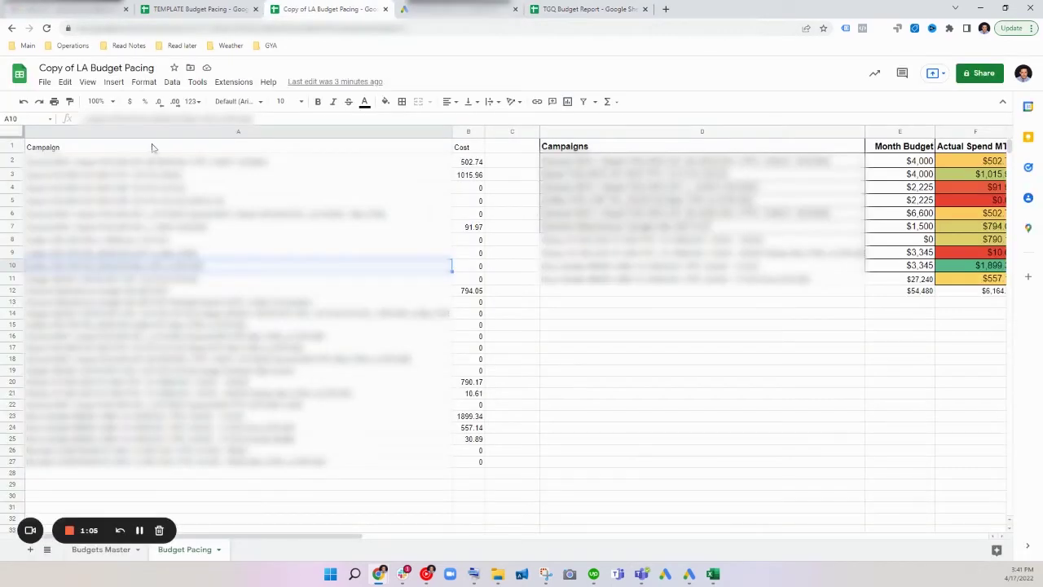
click(152, 147)
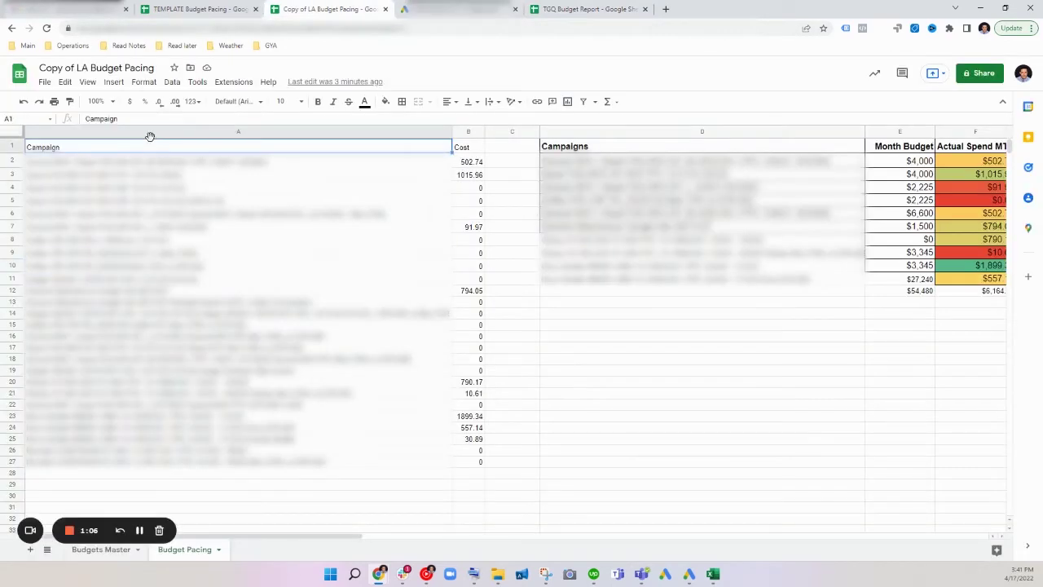
click(151, 132)
key(ctrl+v)
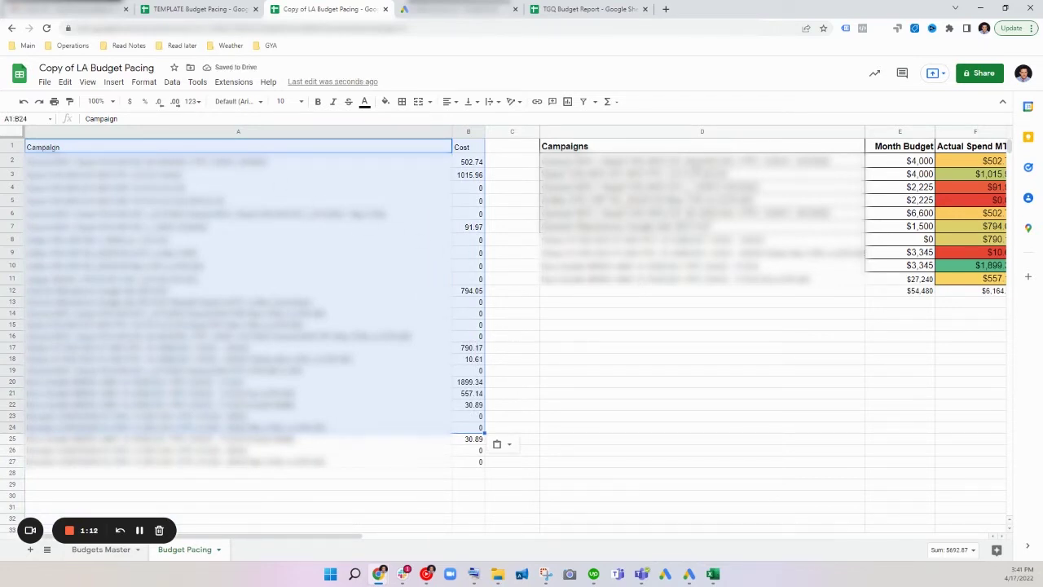
Examine the month budget in E2 and the Actual Spend MTD lookup formula in F2.
click(899, 160)
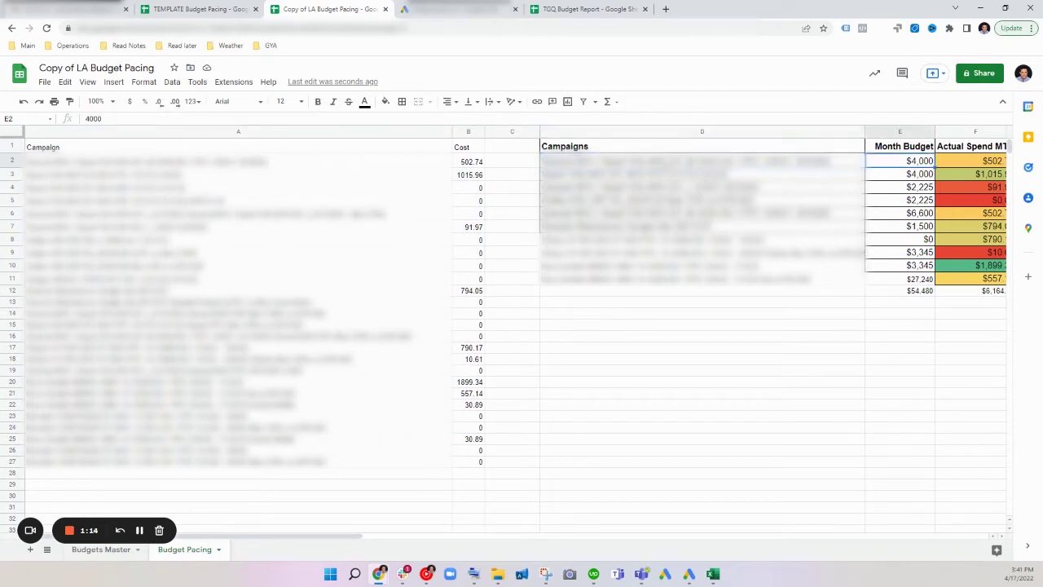
click(701, 161)
key(Right)
key(Right)
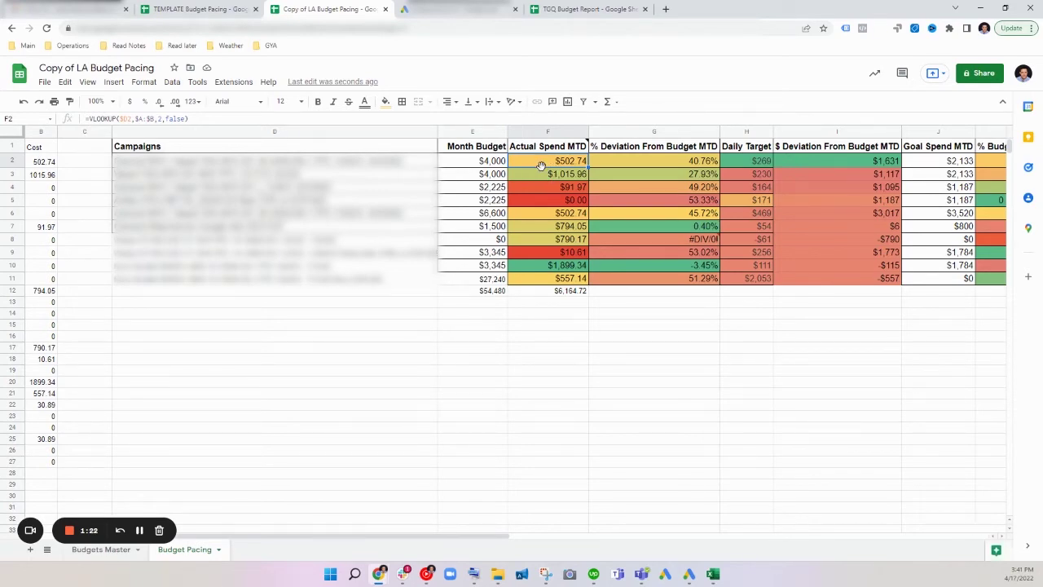
double_click(541, 167)
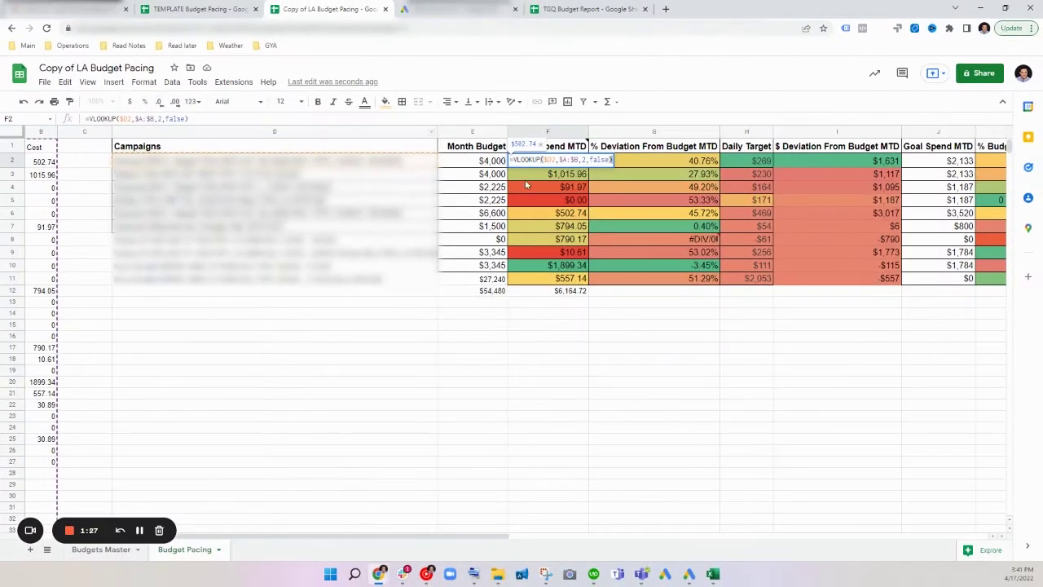
key(Escape)
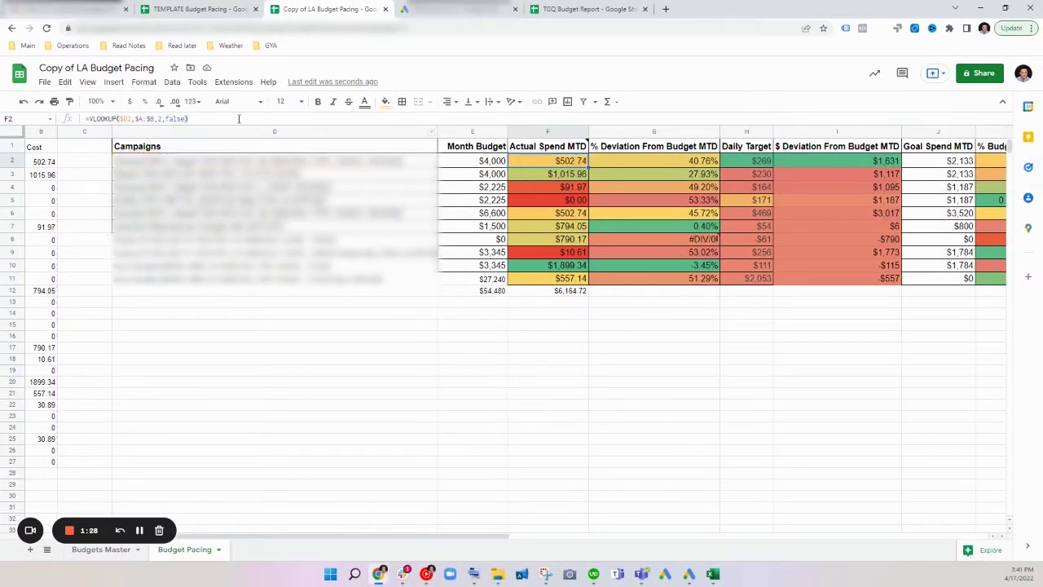
Zoom the sheet to 150% and compare the VLOOKUP formula in F2 with the Campaign and Cost columns it searches.
click(101, 102)
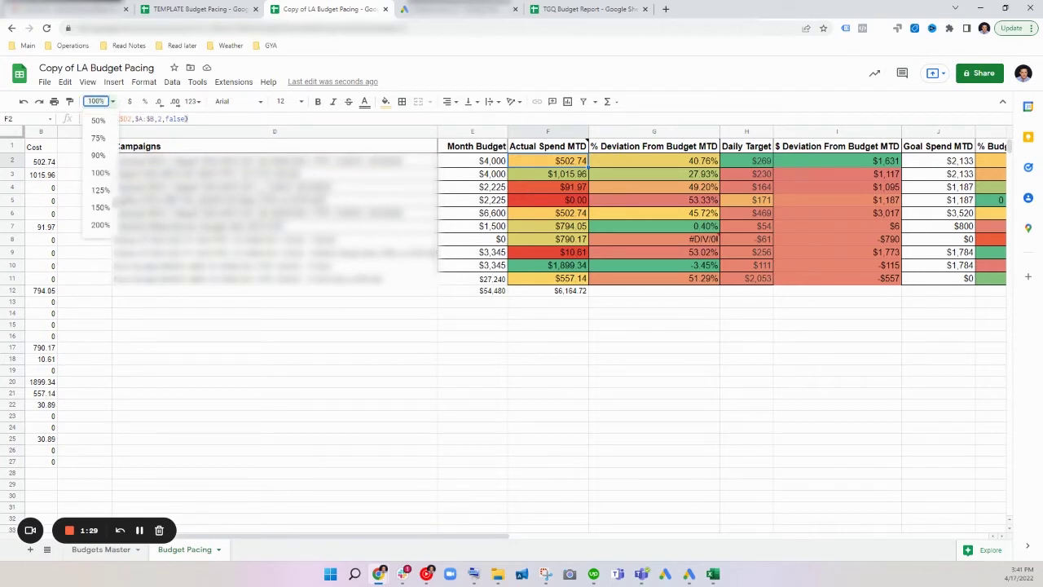
click(99, 208)
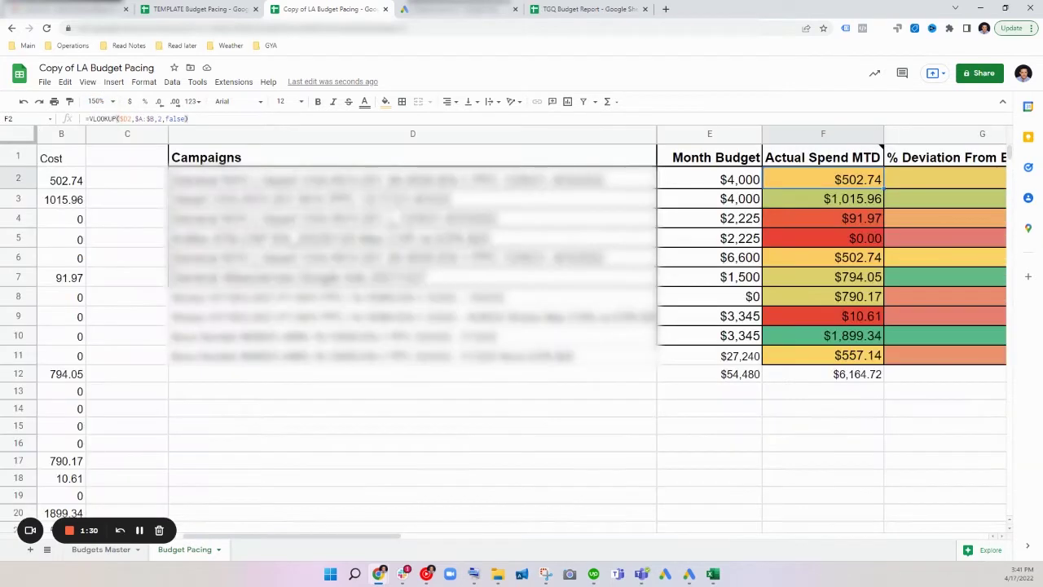
double_click(834, 181)
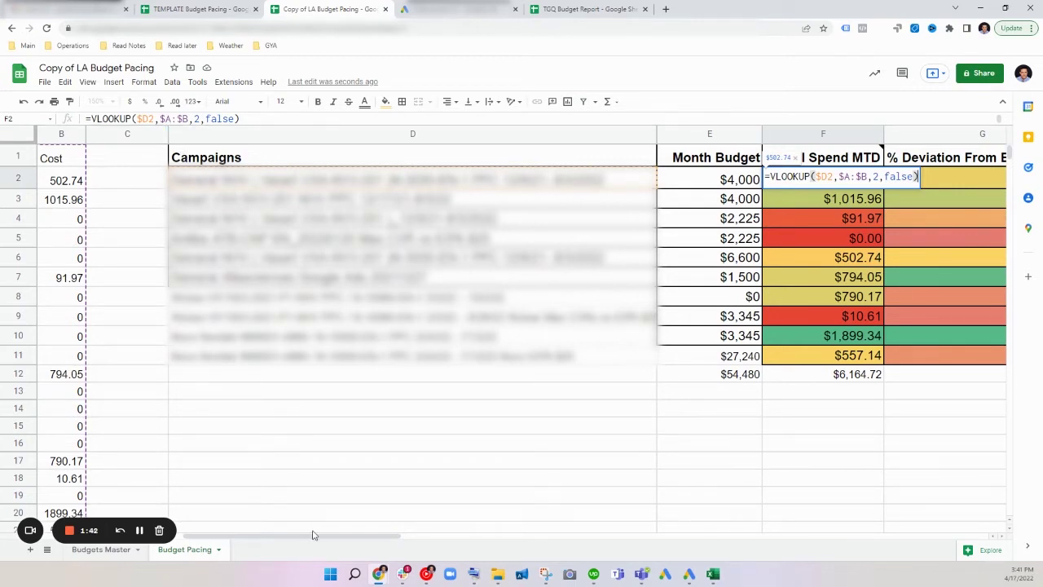
drag(315, 535, 192, 534)
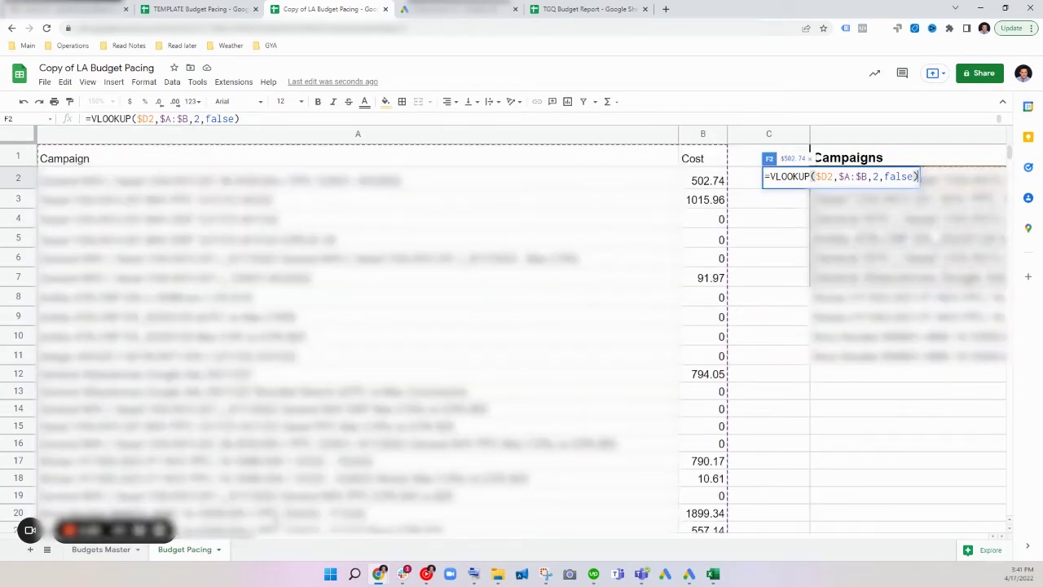
drag(309, 536, 385, 550)
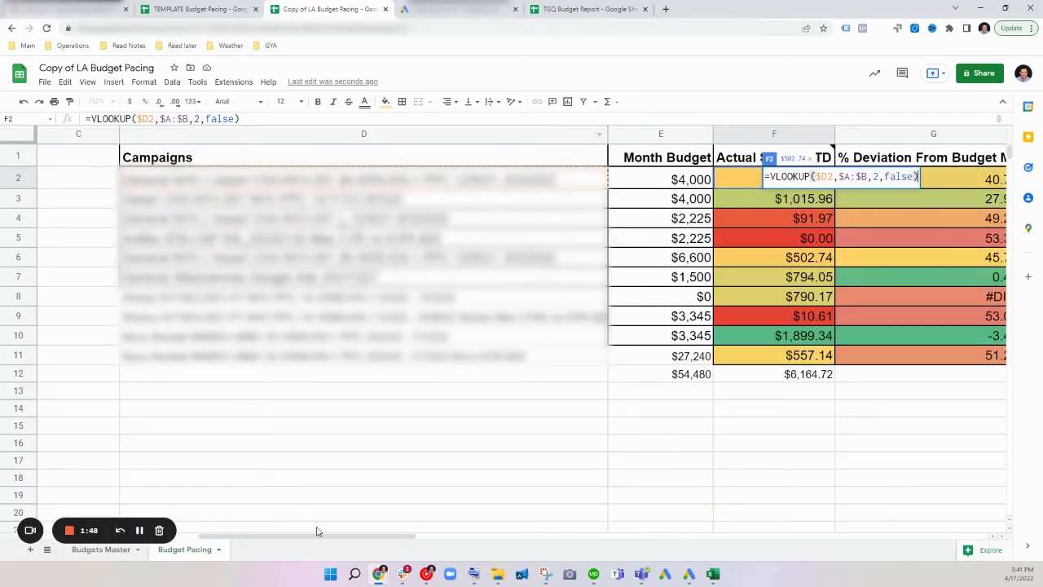
drag(322, 535, 155, 535)
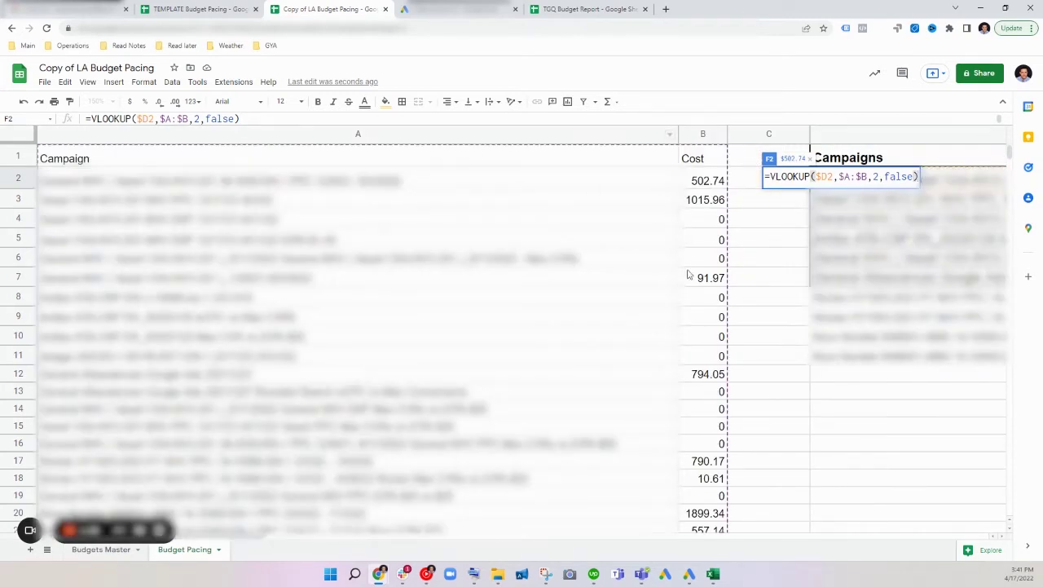
drag(245, 536, 431, 539)
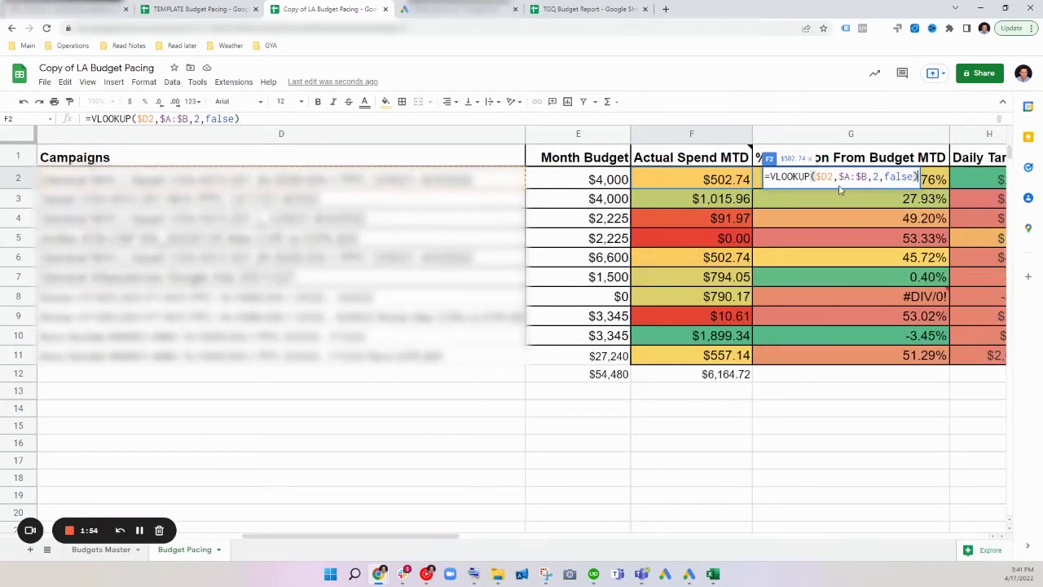
Examine the % Deviation From Budget MTD formula in G2.
click(597, 205)
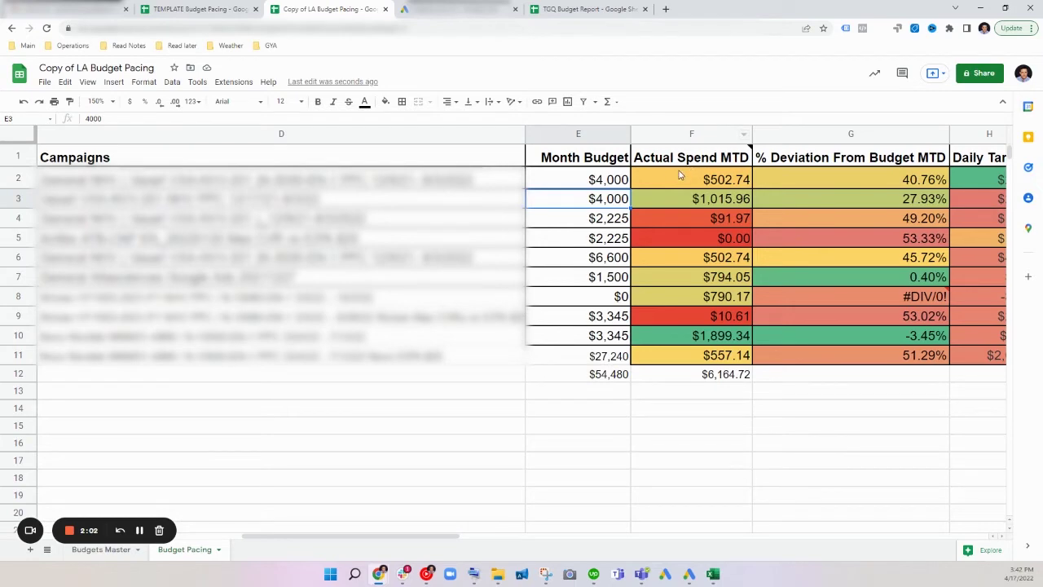
key(Right)
key(Right)
double_click(799, 187)
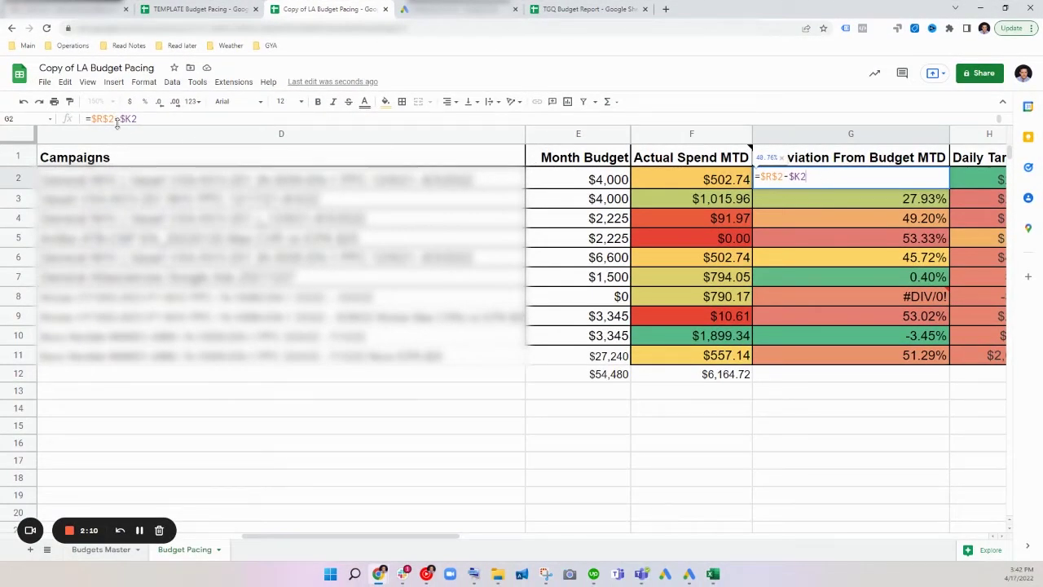
Follow row 2 across to Month Completed % and examine the formula in R2.
click(677, 187)
key(Right)
key(Right)
key(Right)
key(Right)
key(Right)
key(Right)
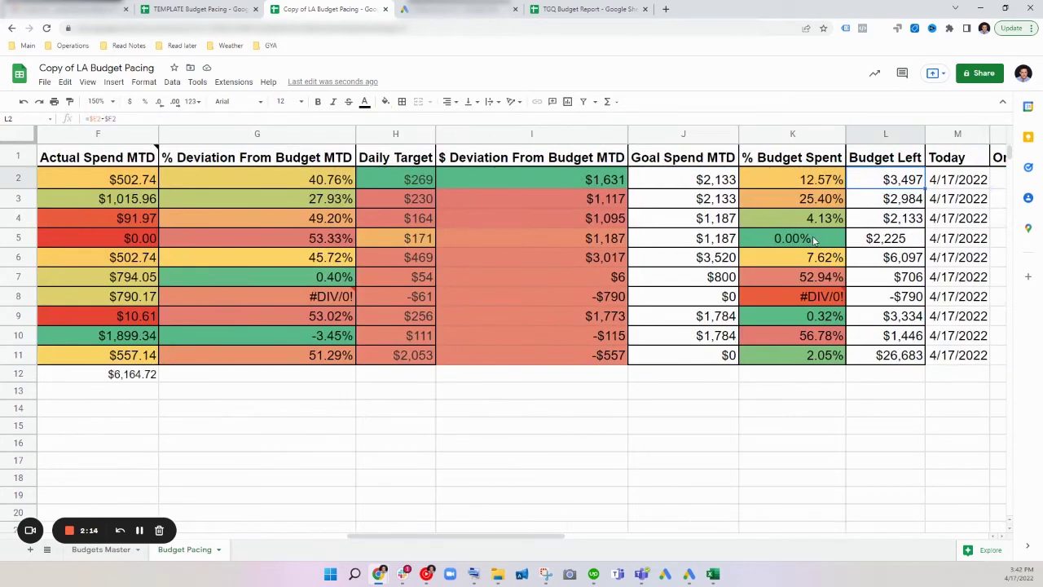
key(Right)
key(Right)
key(Right)
key(Right)
key(Right)
key(Right)
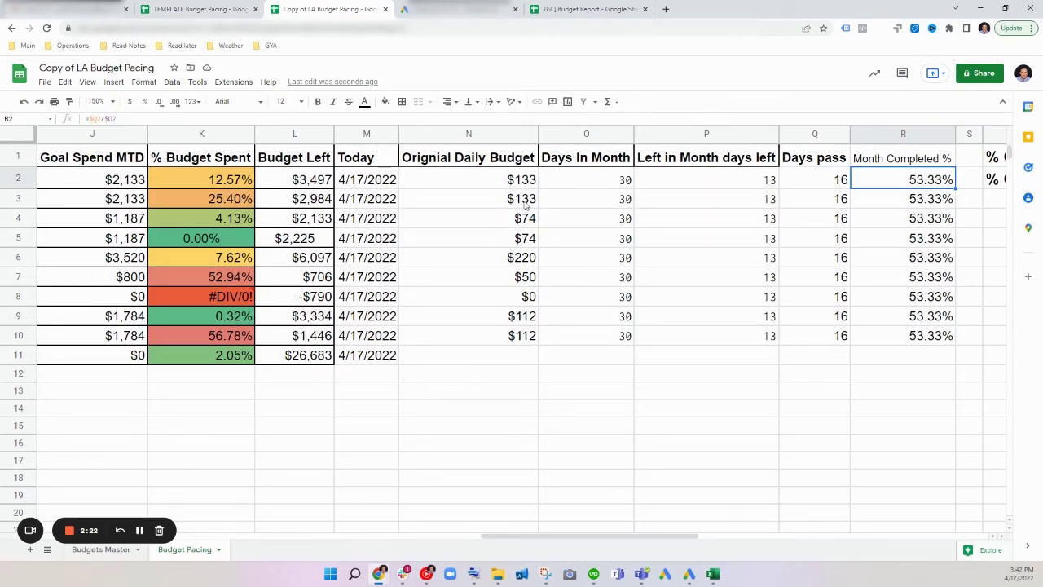
double_click(888, 180)
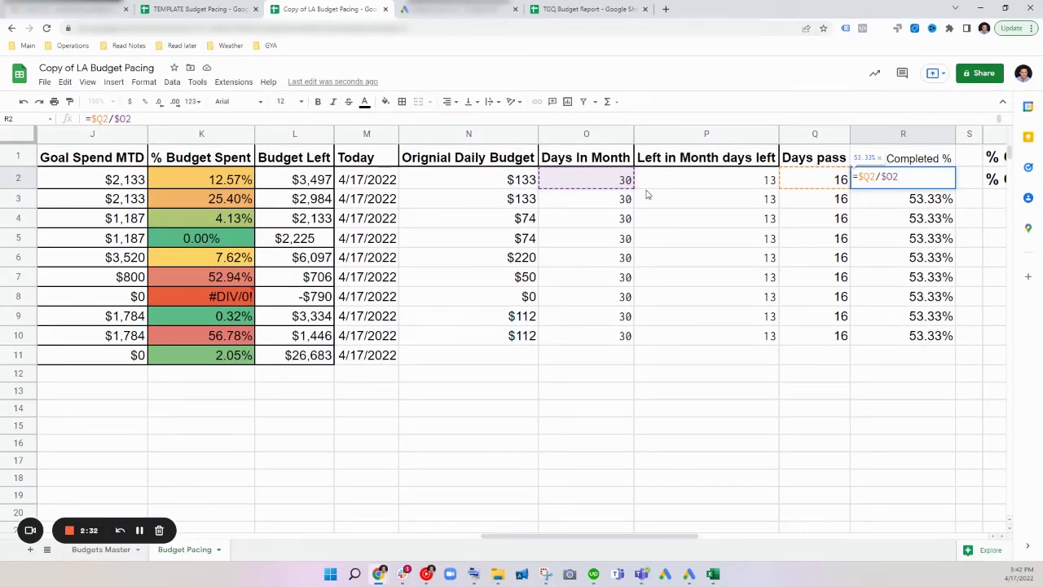
Examine the Days pass, Days In Month, Today and daily budget formulas in row 2, and recheck Month Completed % in R2.
double_click(812, 179)
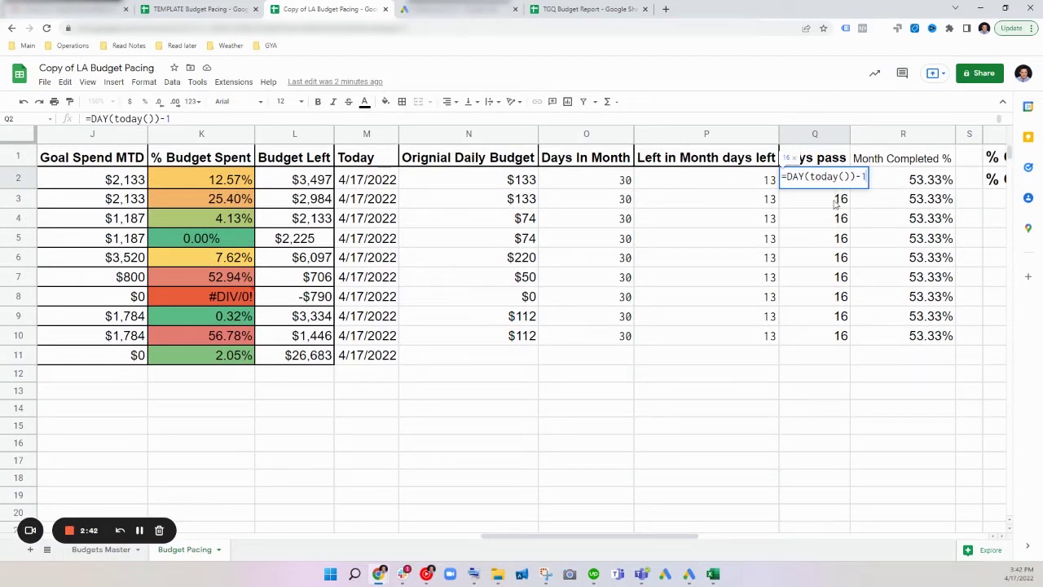
double_click(631, 179)
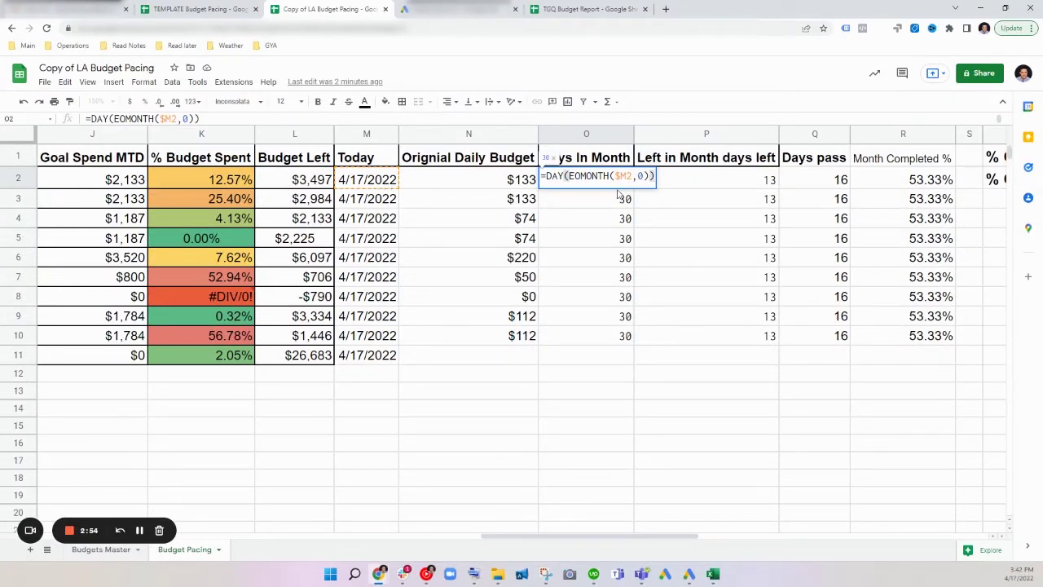
double_click(380, 181)
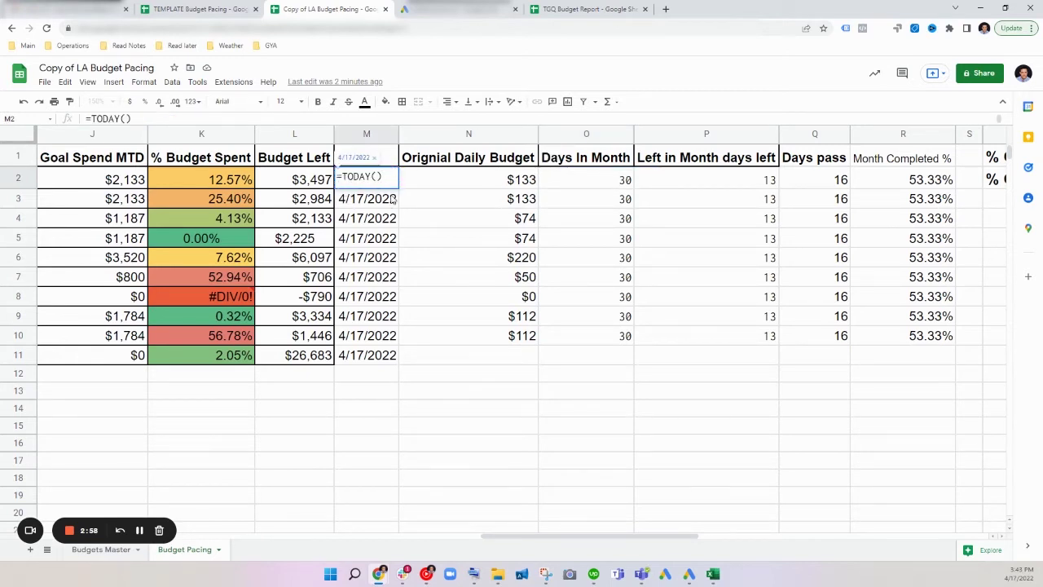
click(449, 187)
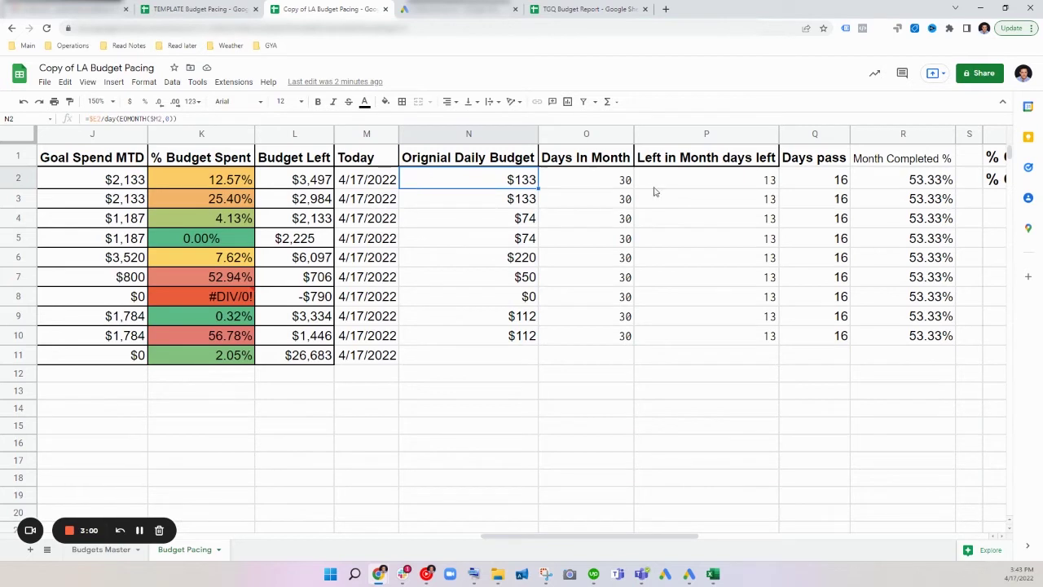
double_click(890, 181)
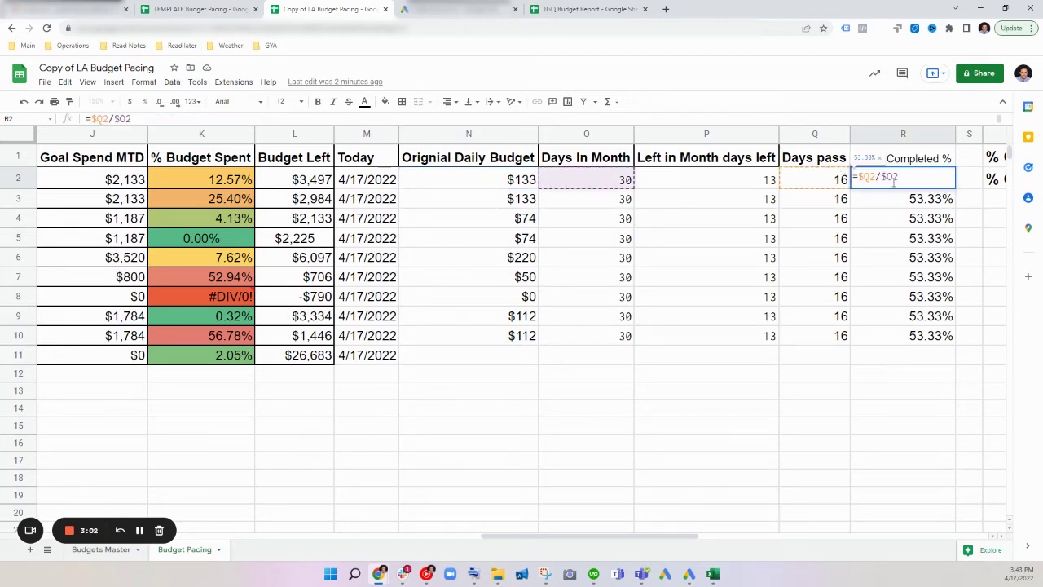
key(Escape)
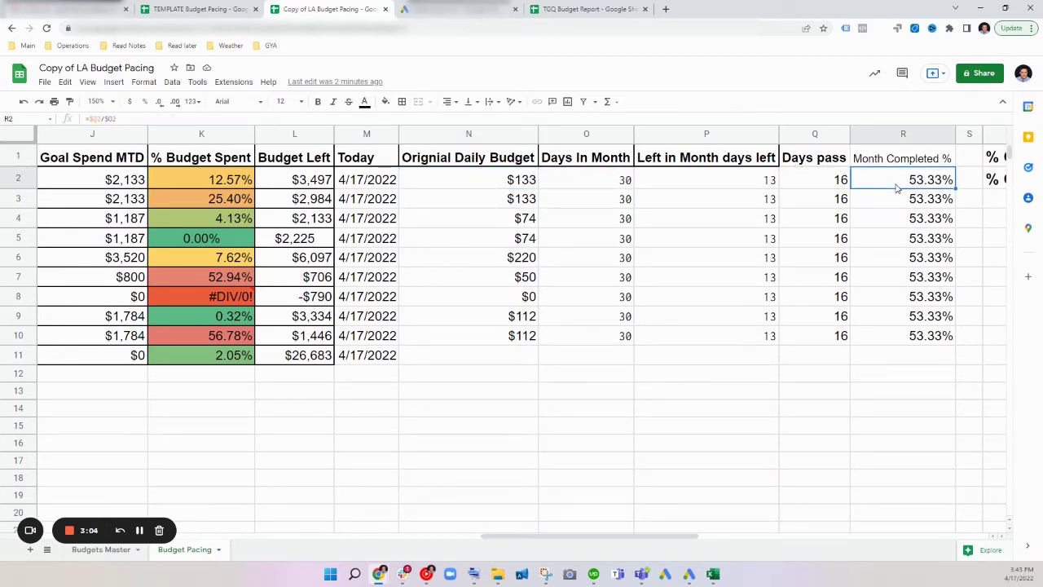
Return along row 2 to % Deviation From Budget MTD and examine the $ Deviation From Budget MTD formula in I2.
key(Left)
key(Left)
key(Left)
key(Left)
key(Left)
key(Left)
key(Left)
key(Left)
key(Left)
key(Left)
key(Left)
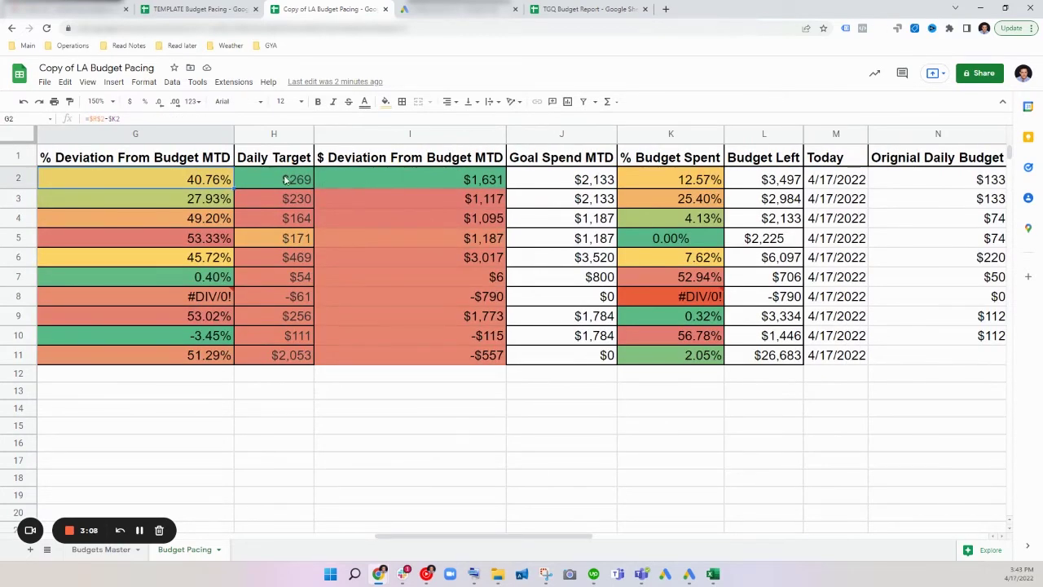
double_click(395, 170)
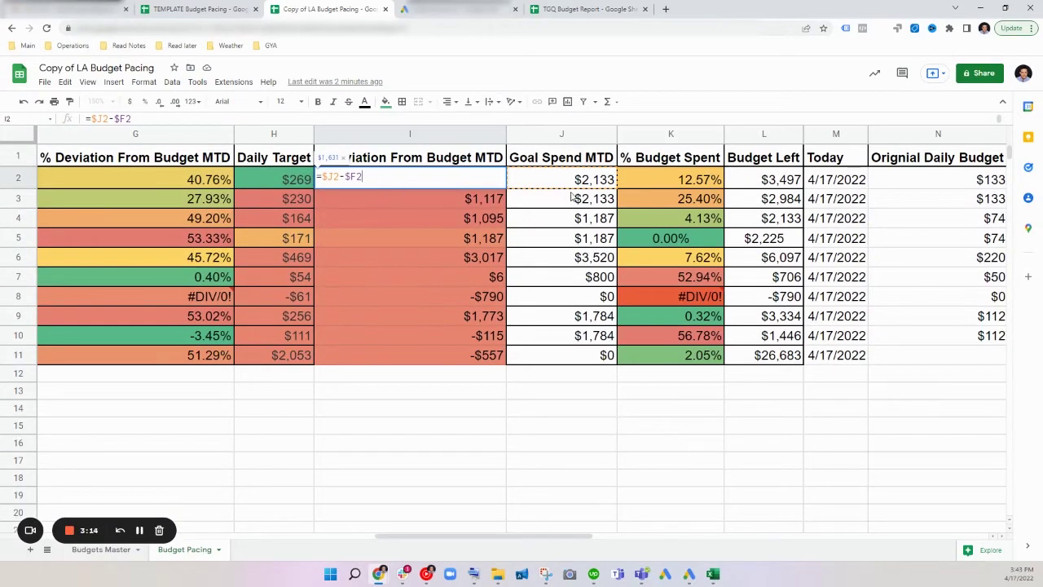
key(Return)
Check the Today formula in M2 and follow row 2 across to Month Completed % in R2.
click(827, 180)
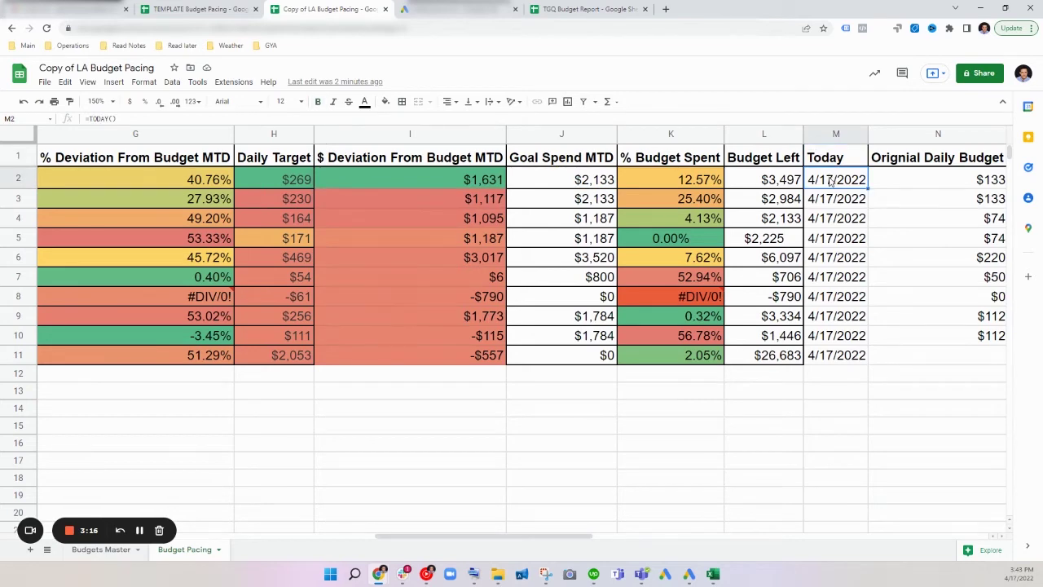
scroll(827, 180, right, 5)
click(827, 181)
key(Right)
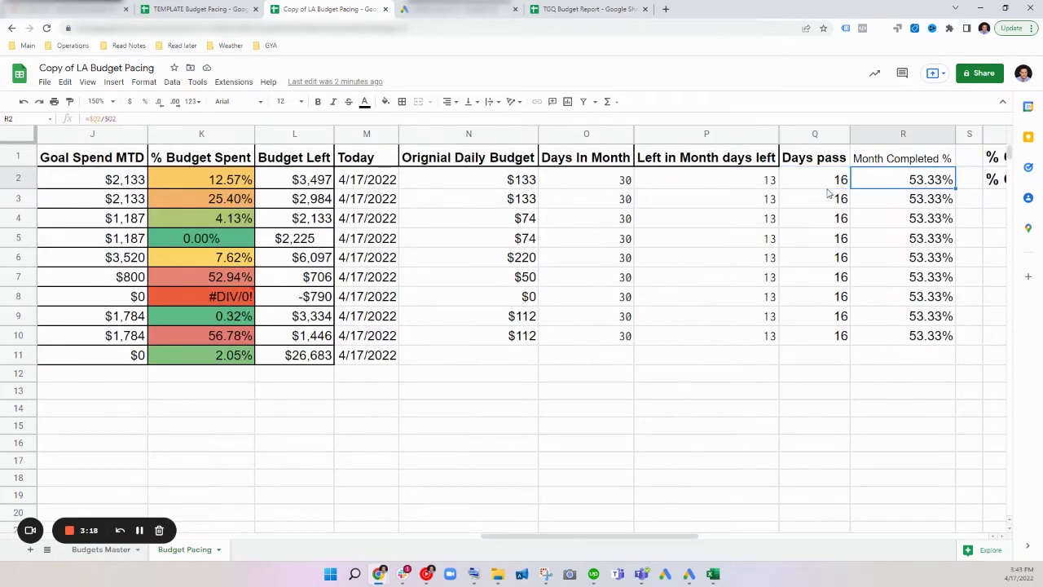
Trace row 2 back from Month Completed % through Goal Spend MTD to the campaign name in D2.
key(Left)
key(Left)
key(Left)
key(Left)
key(Left)
key(Left)
key(Left)
key(Left)
key(Left)
key(Left)
key(Left)
key(Left)
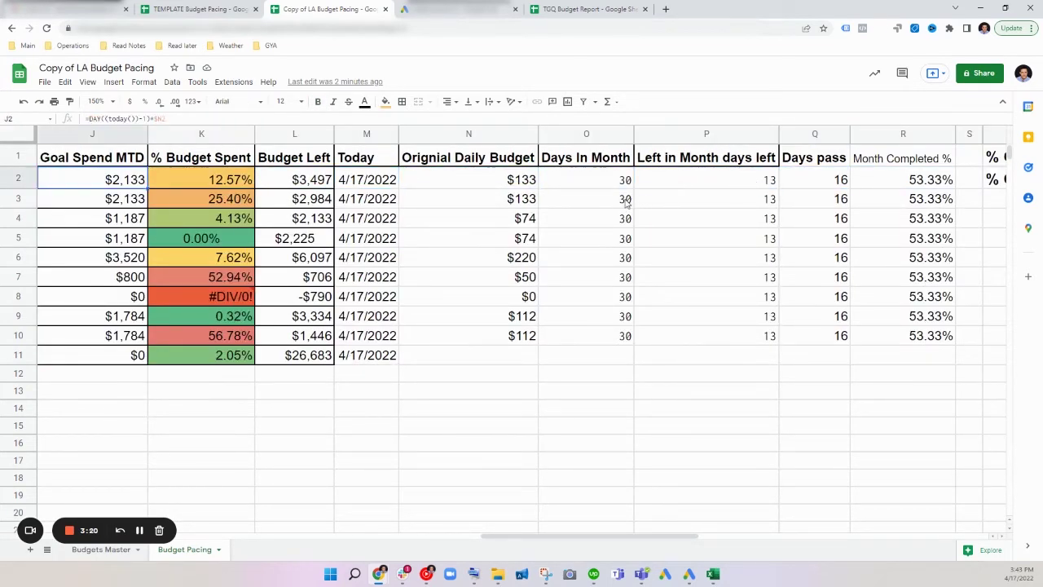
key(Left)
key(Left)
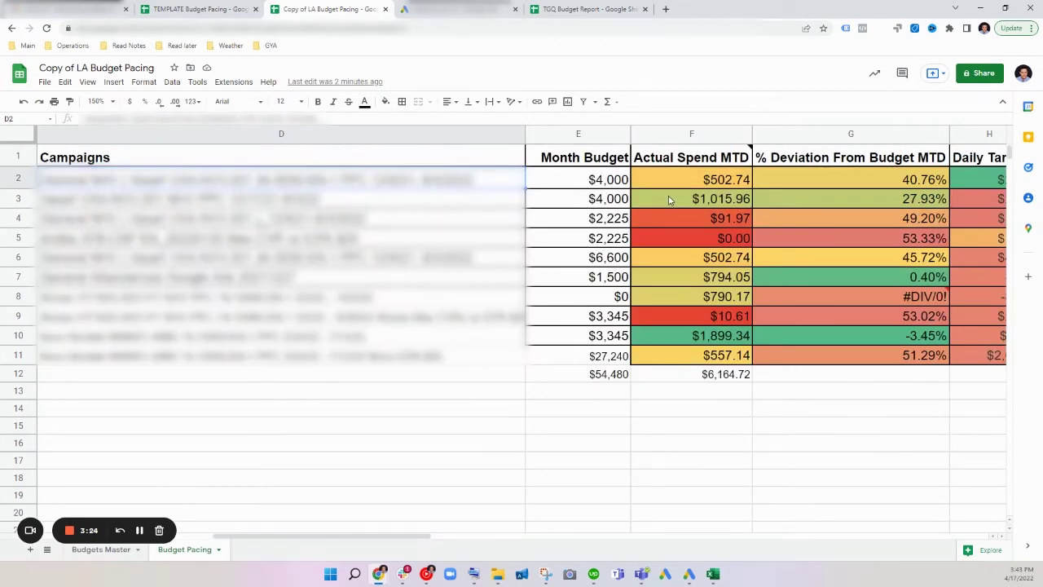
Examine the Daily Target formula in H2 and the Actual Spend MTD lookup in F2.
key(Right)
key(Right)
key(Right)
key(Right)
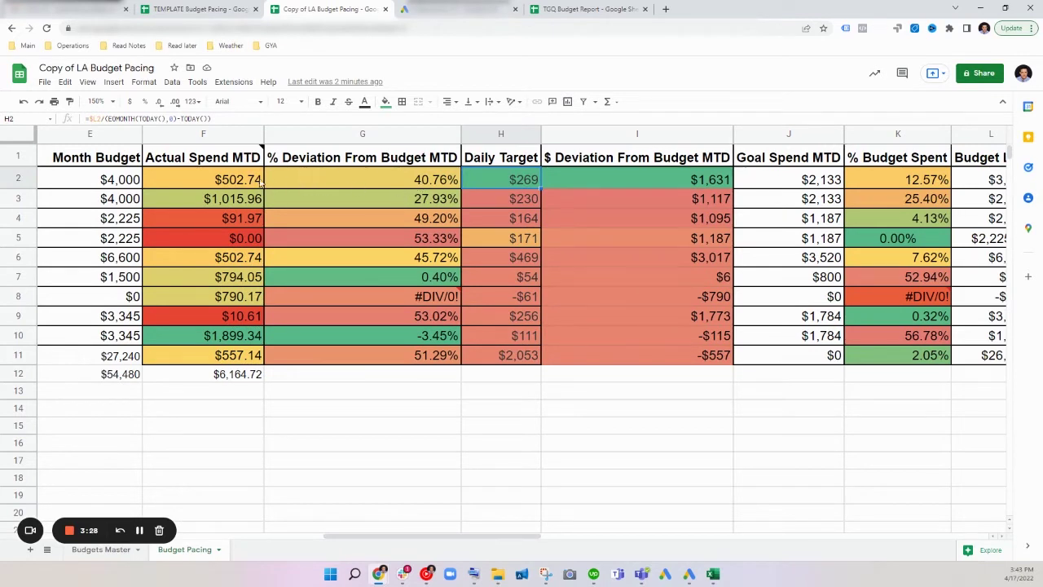
key(Left)
key(Left)
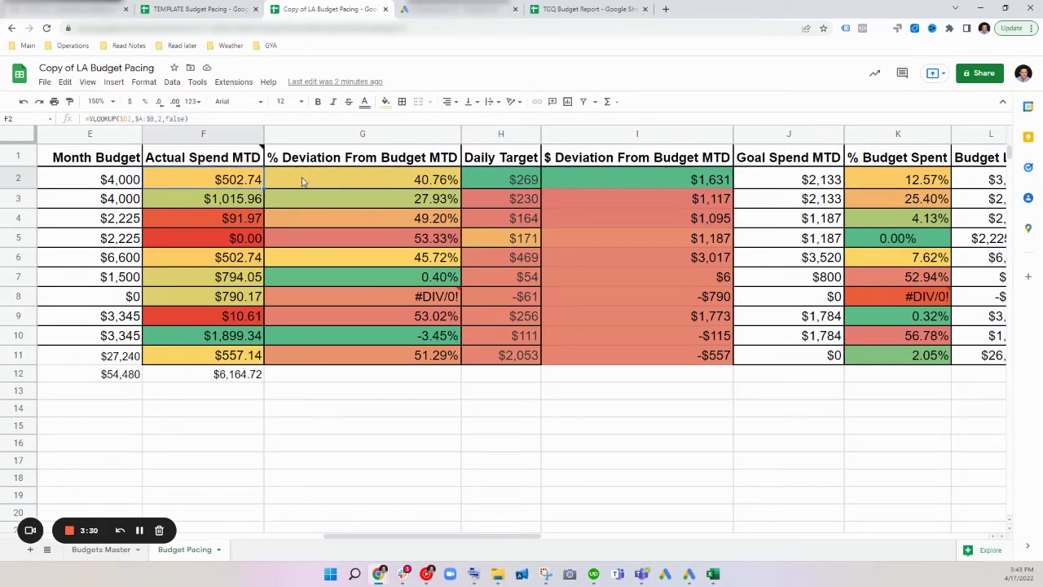
Examine the % Deviation From Budget MTD formula in G2 alongside the Actual Spend MTD lookup in F2.
click(667, 182)
double_click(405, 193)
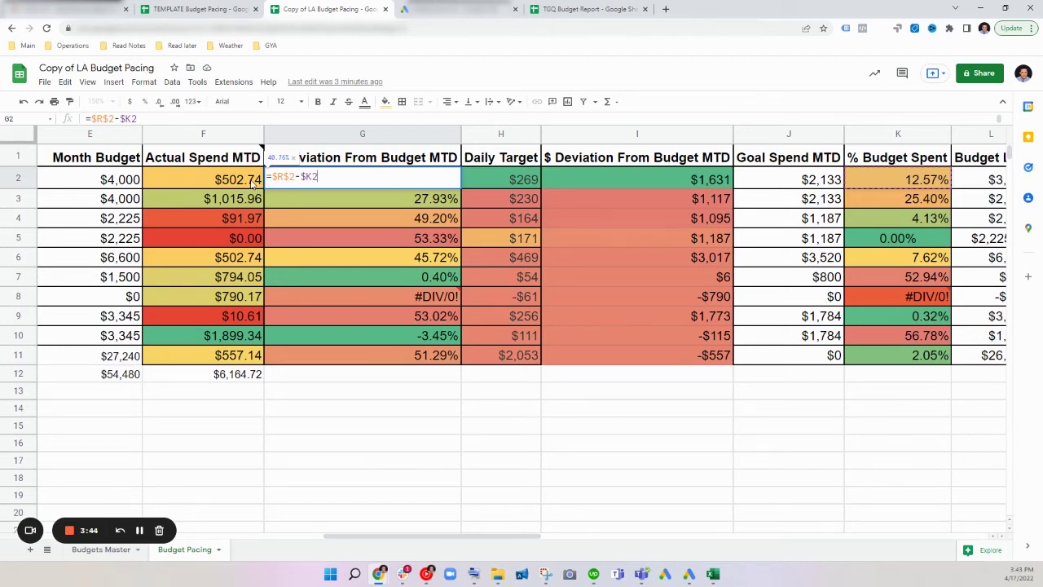
click(253, 185)
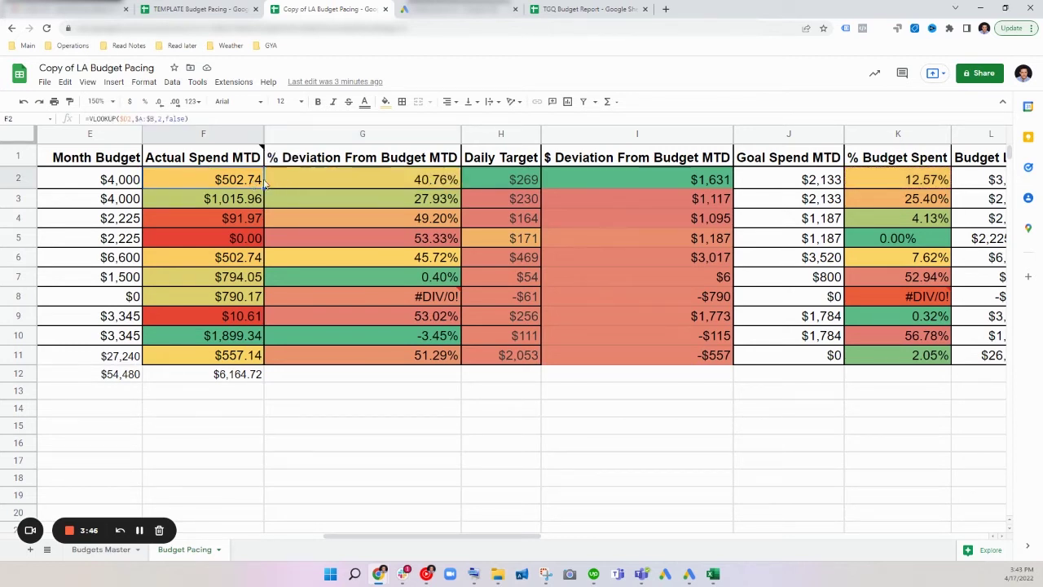
double_click(278, 176)
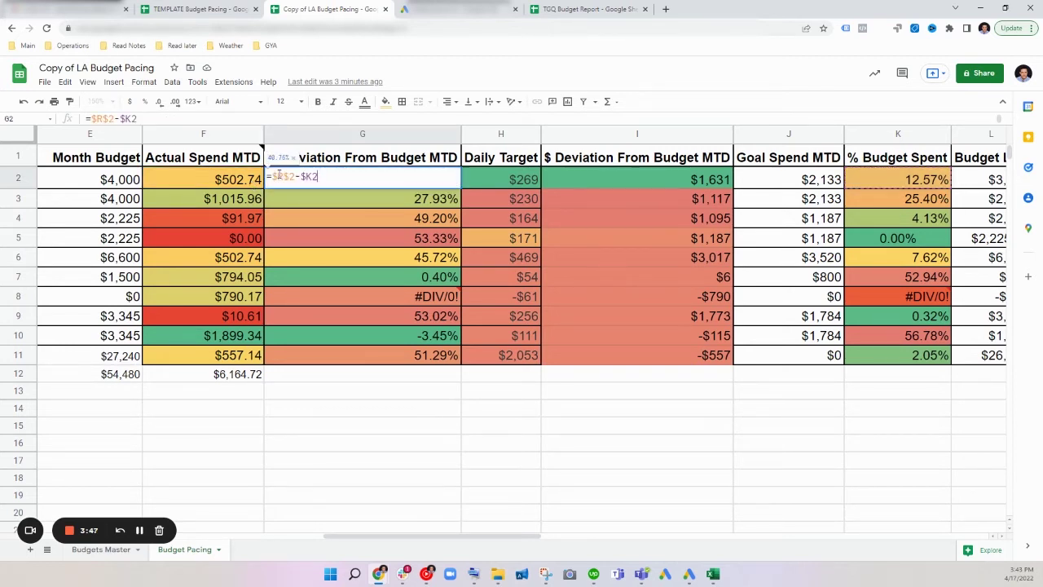
click(897, 181)
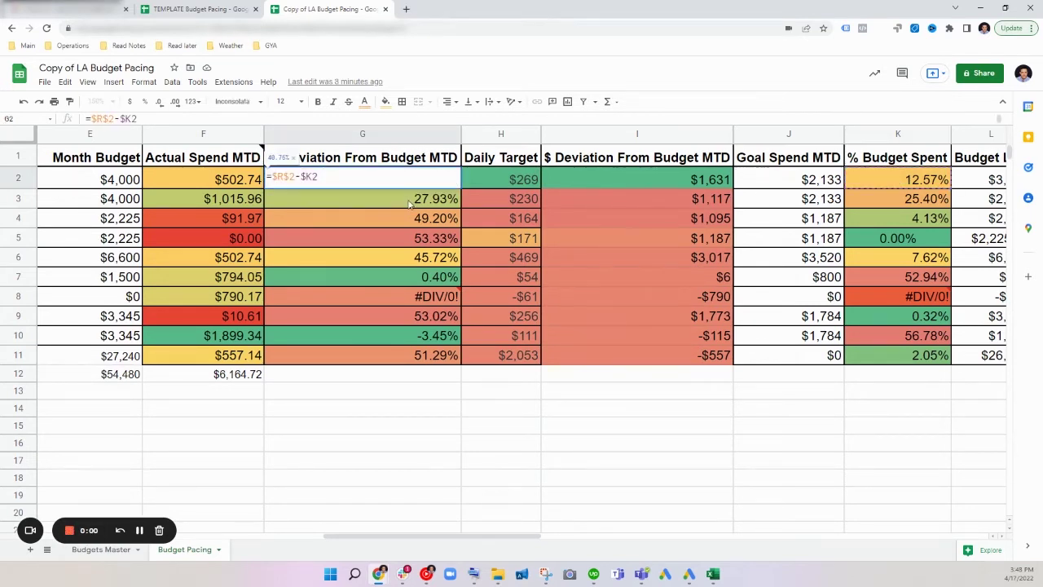
key(Escape)
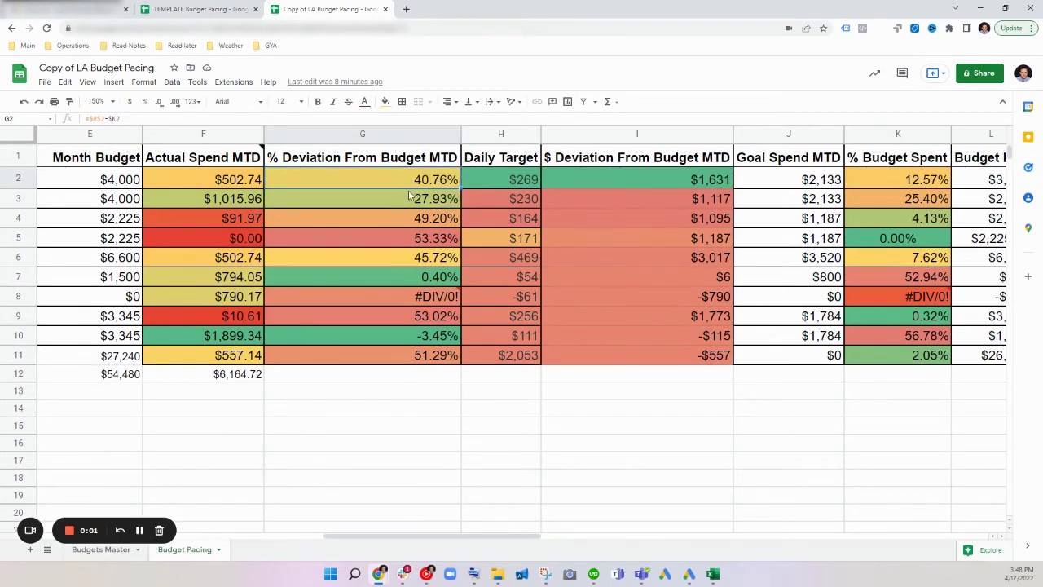
Compare the % Deviation From Budget MTD formula in G2 with the % Budget Spent formula in K2.
double_click(436, 178)
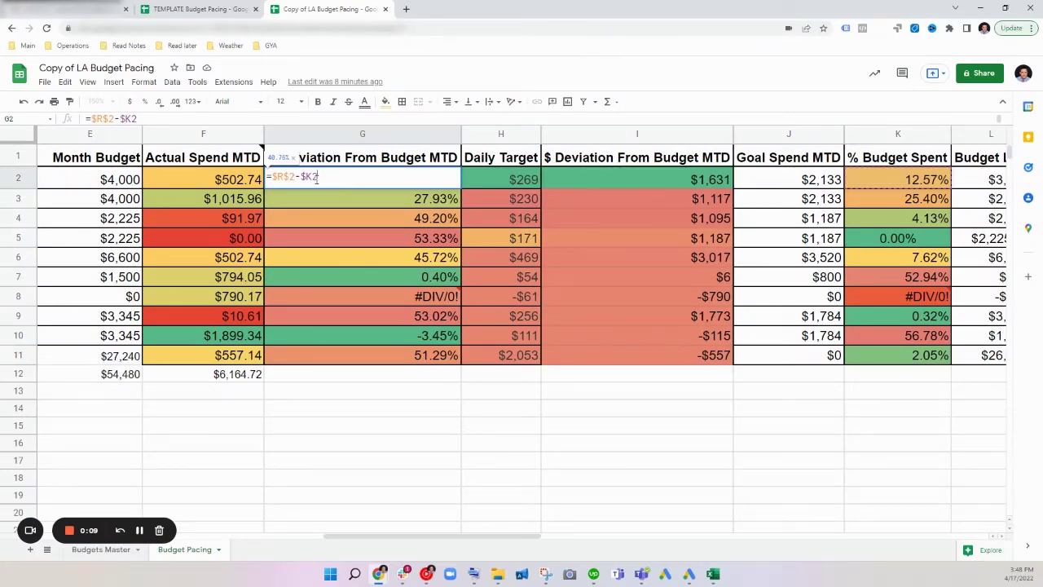
key(Escape)
double_click(890, 180)
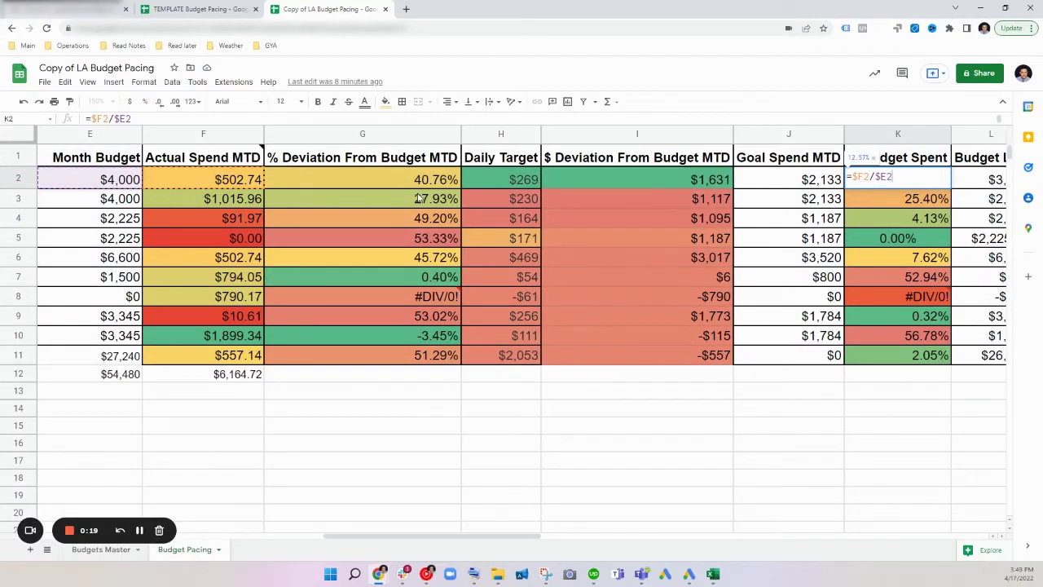
click(437, 178)
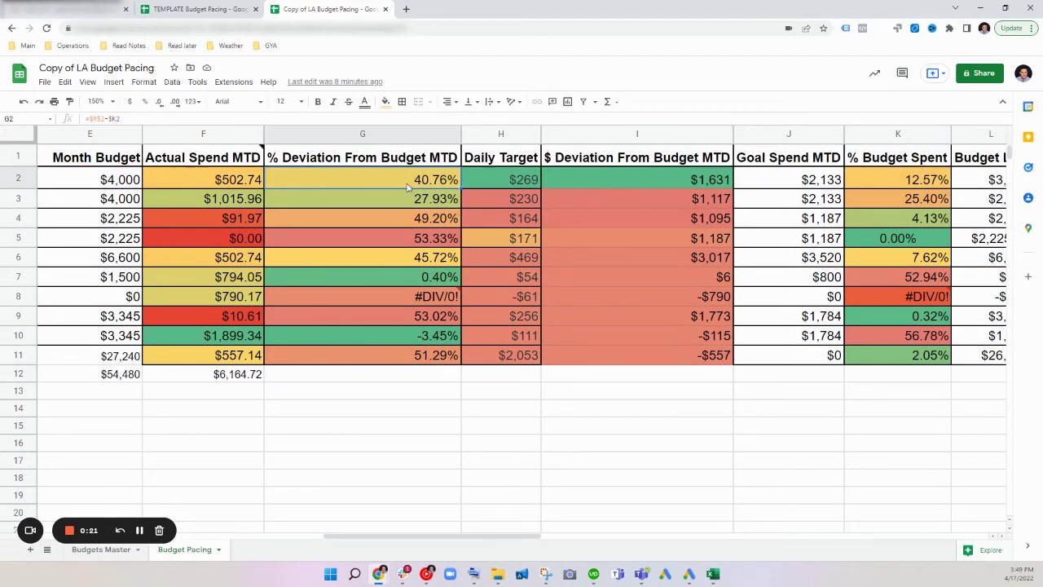
double_click(399, 182)
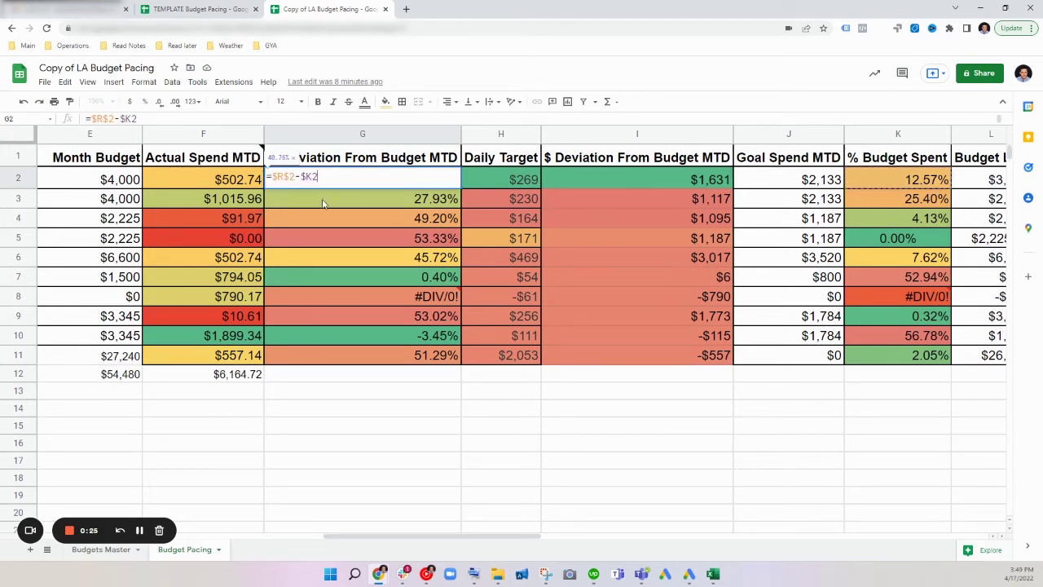
key(Escape)
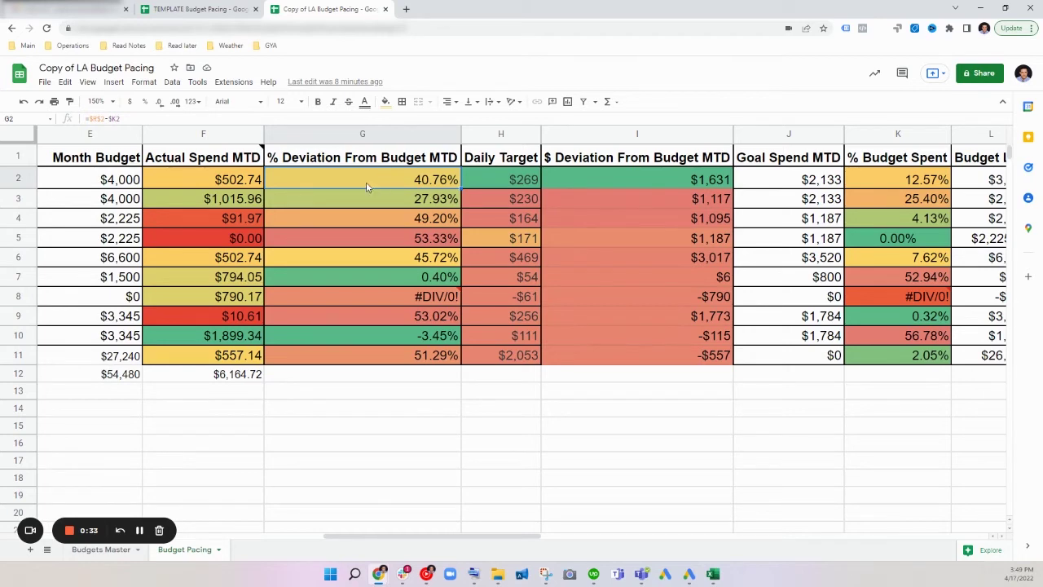
Review the pacing columns and inspect the percentage and dollar deviation cells of the campaign in row 10.
drag(416, 535, 361, 535)
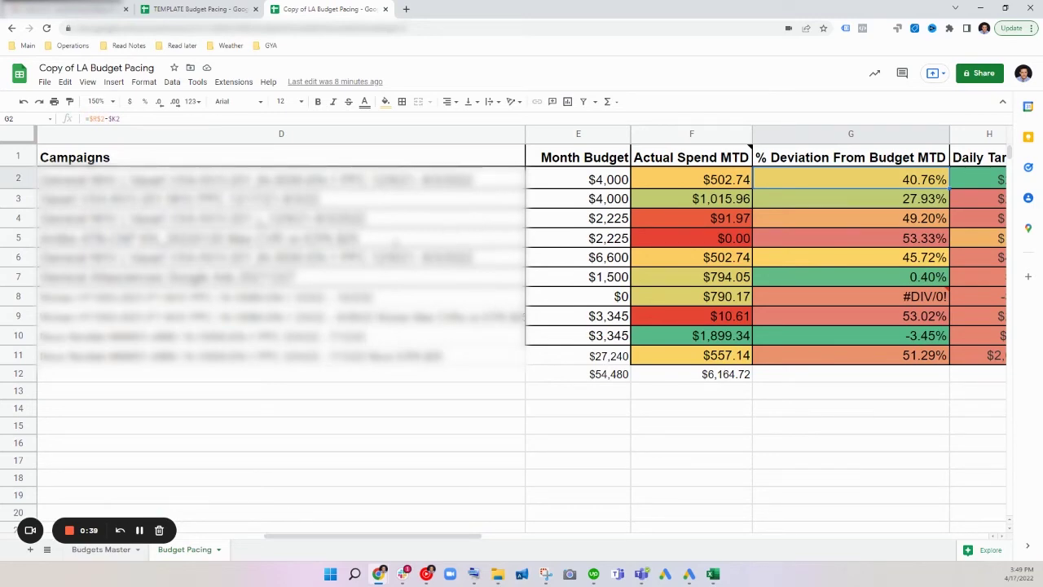
drag(423, 541, 477, 536)
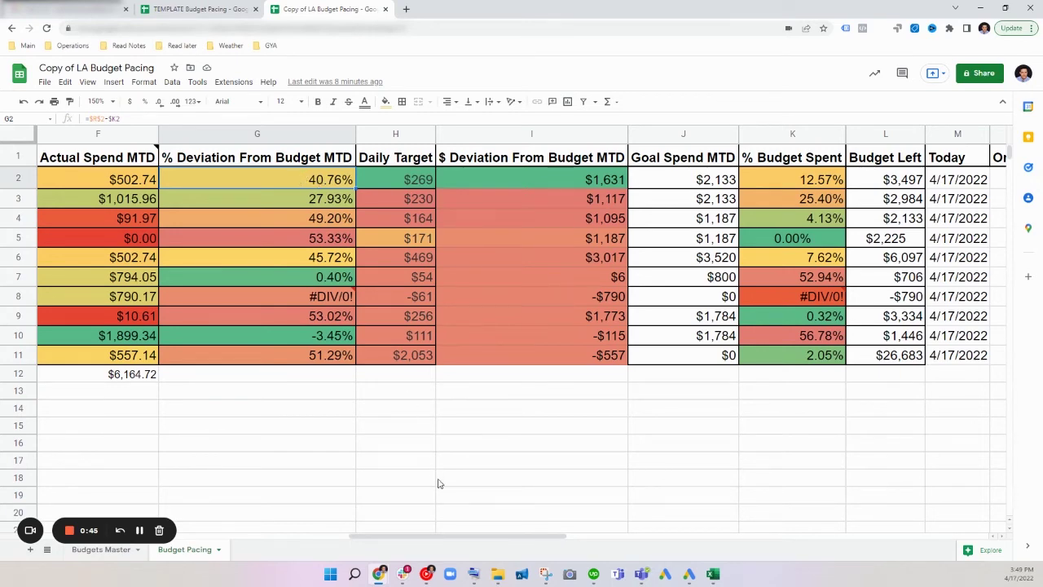
mouse_move(459, 540)
mouse_down()
mouse_move(402, 538)
mouse_move(445, 533)
mouse_up()
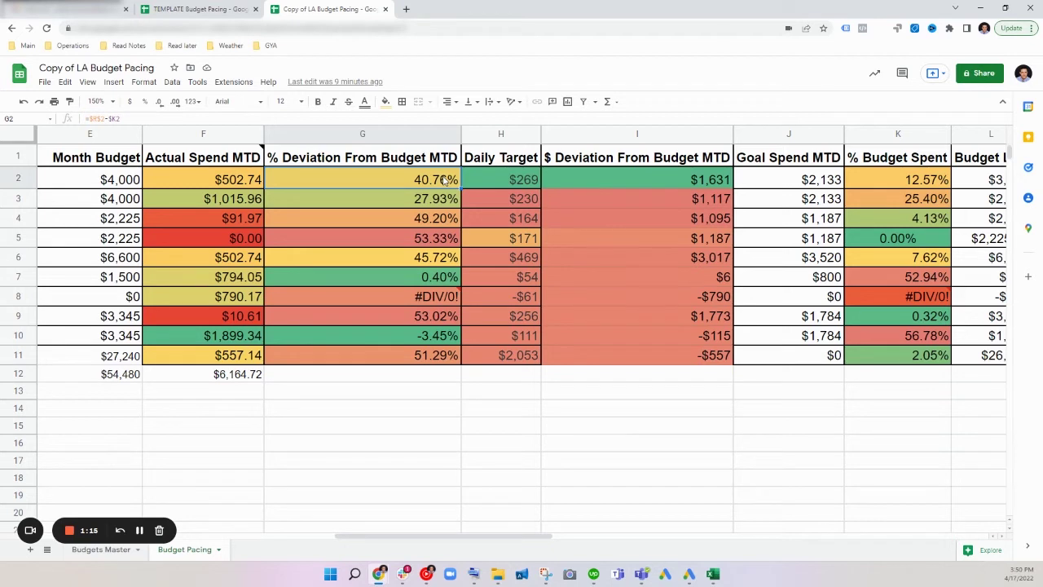
click(392, 340)
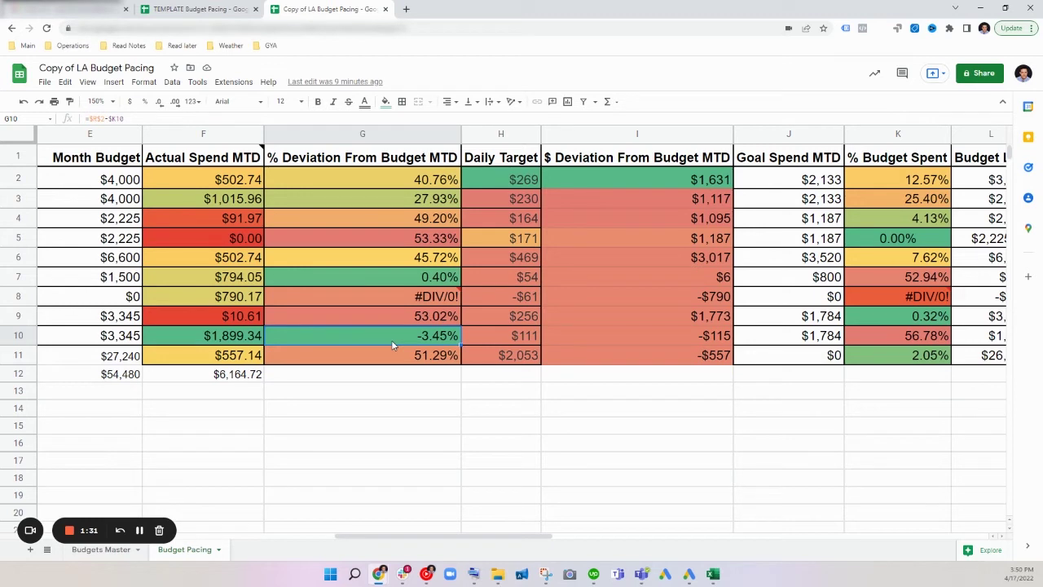
click(692, 338)
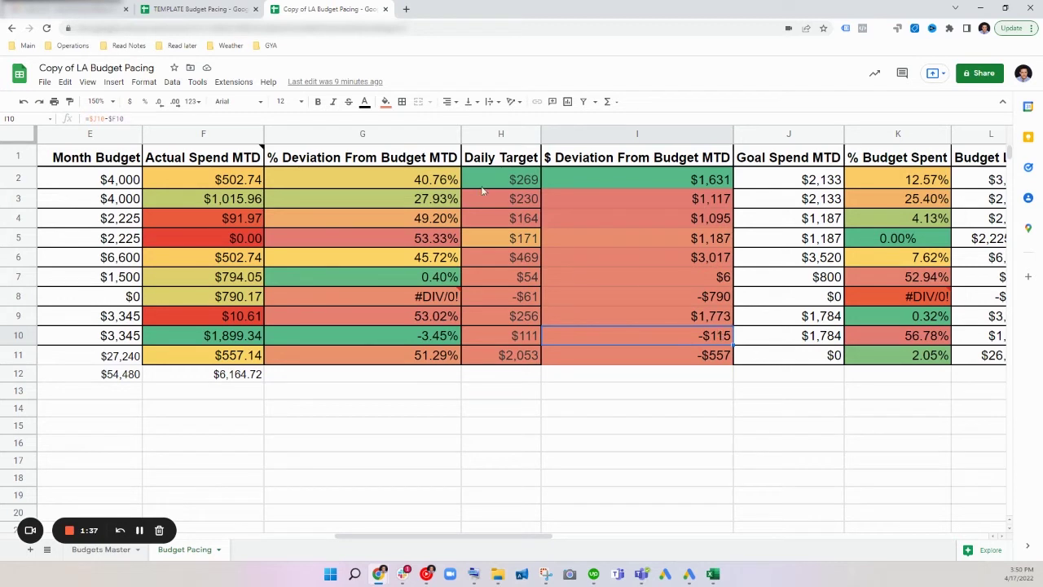
Compare the dollar and percentage deviations in row 2 with Goal Spend MTD, Actual Spend MTD and % Budget Spent.
click(620, 187)
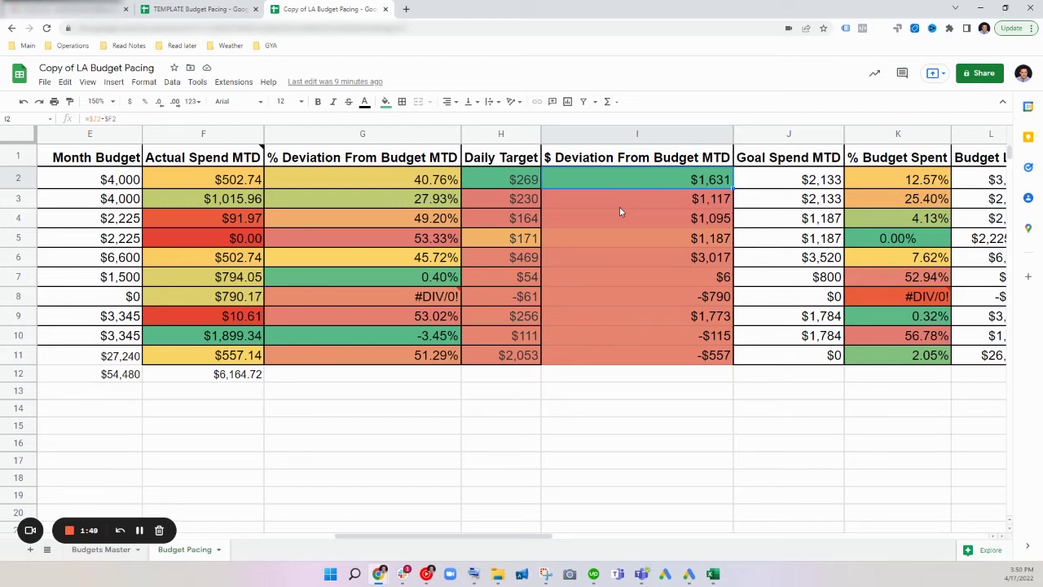
click(341, 186)
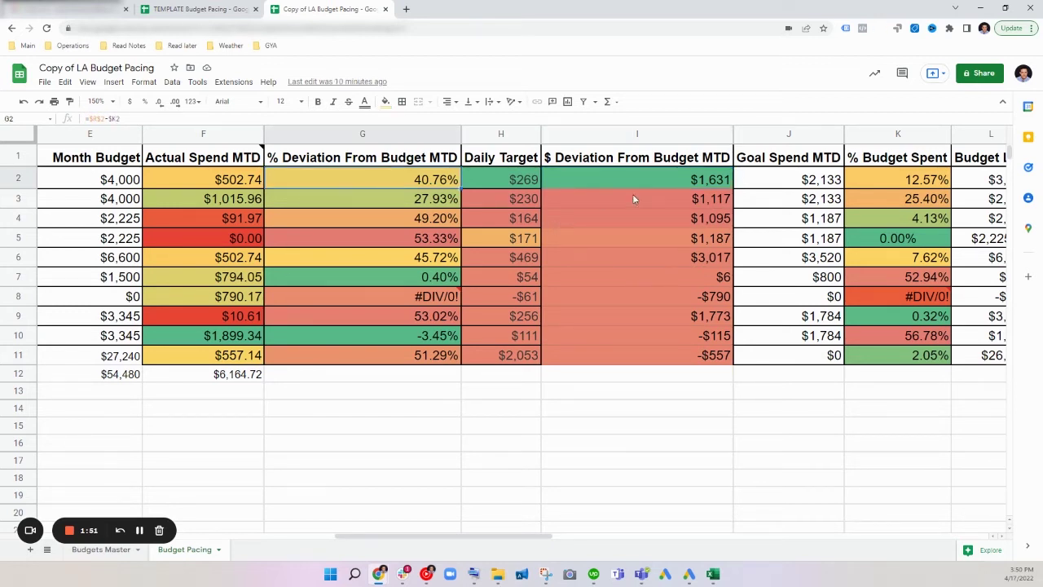
click(749, 182)
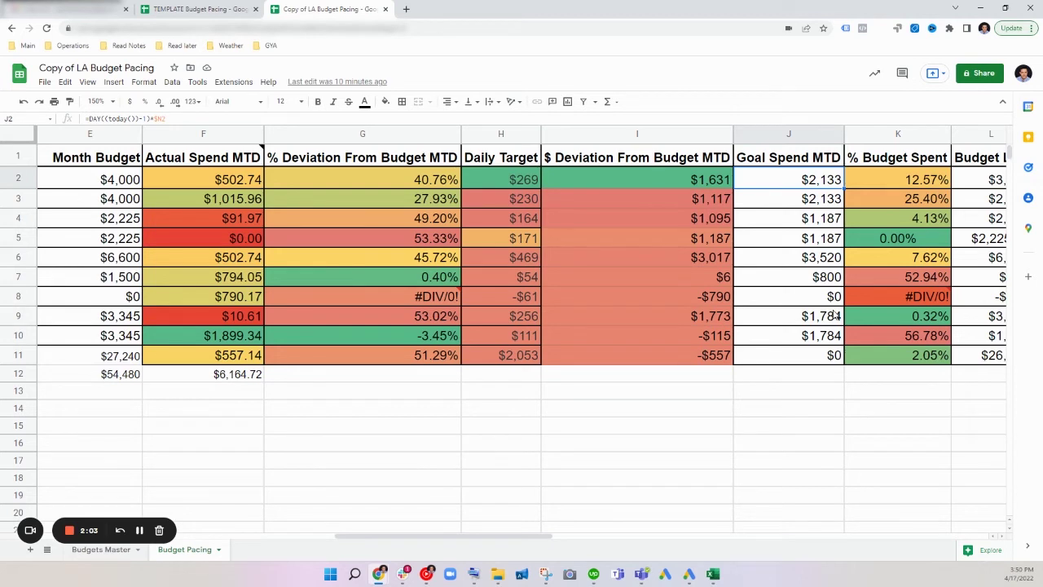
click(227, 186)
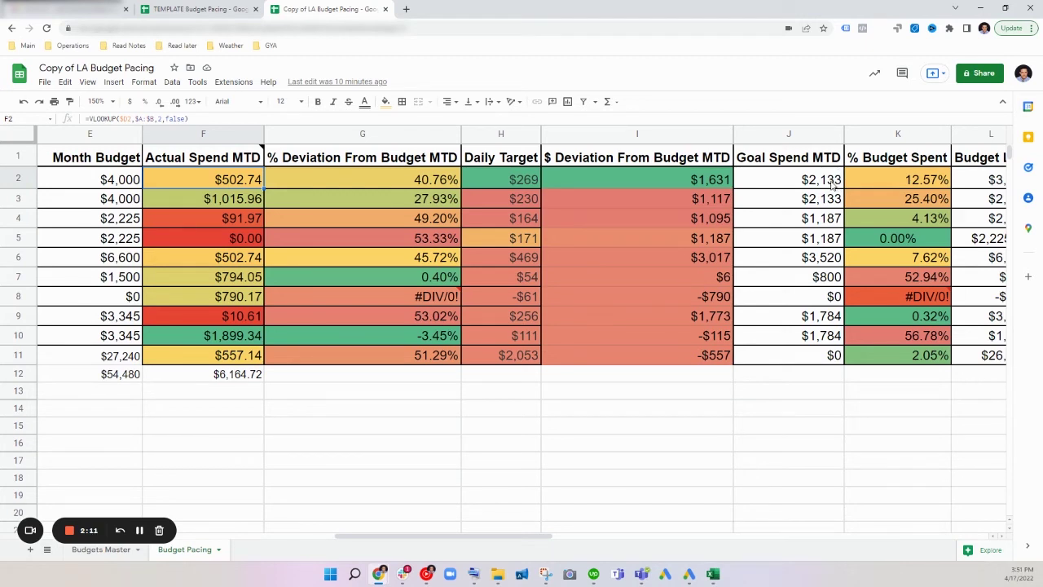
click(875, 181)
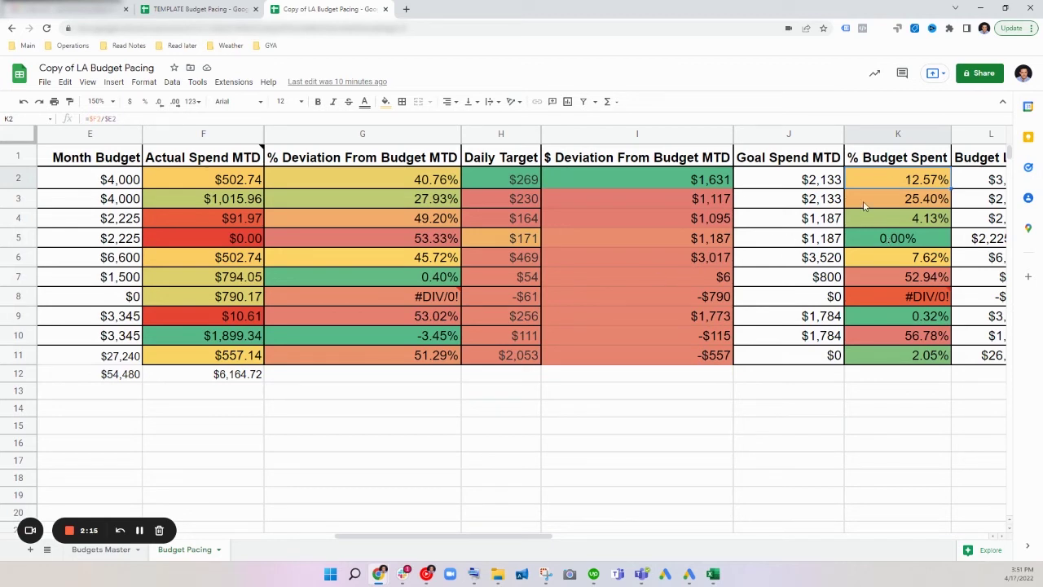
click(454, 182)
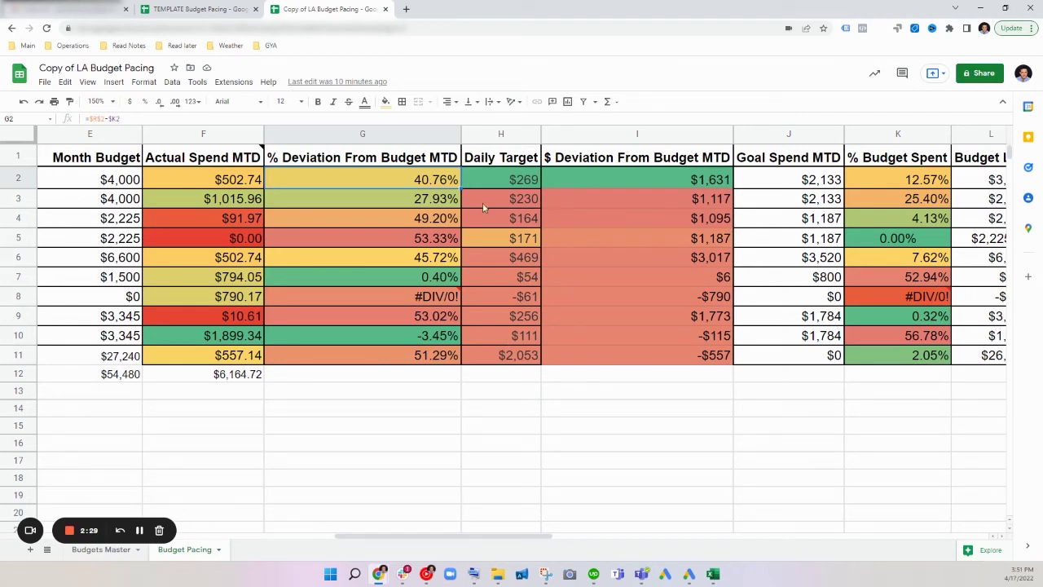
Examine the Daily Target formula in H2 and the Budget Left cell it references.
double_click(487, 177)
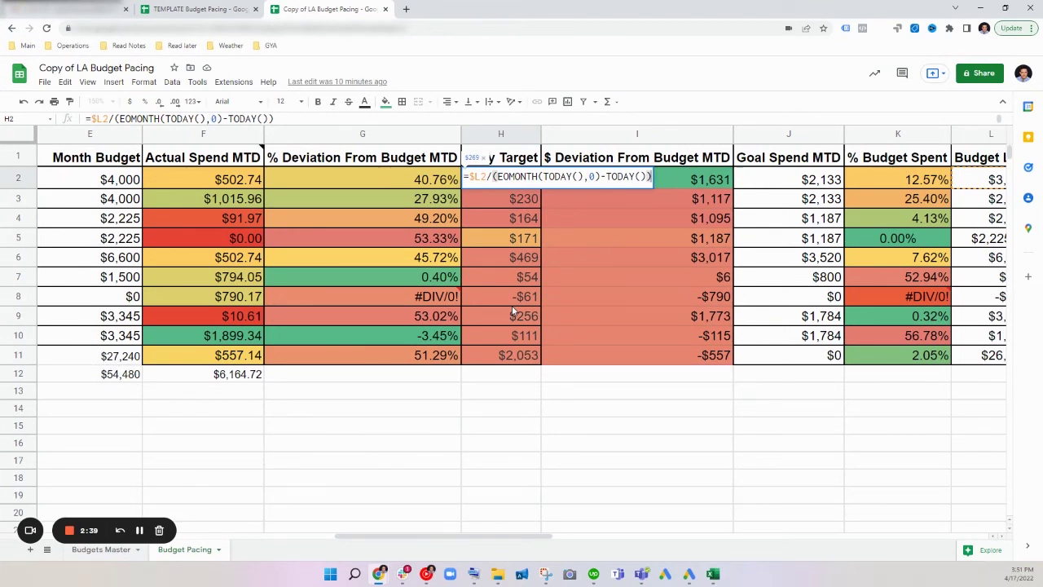
drag(466, 535, 548, 545)
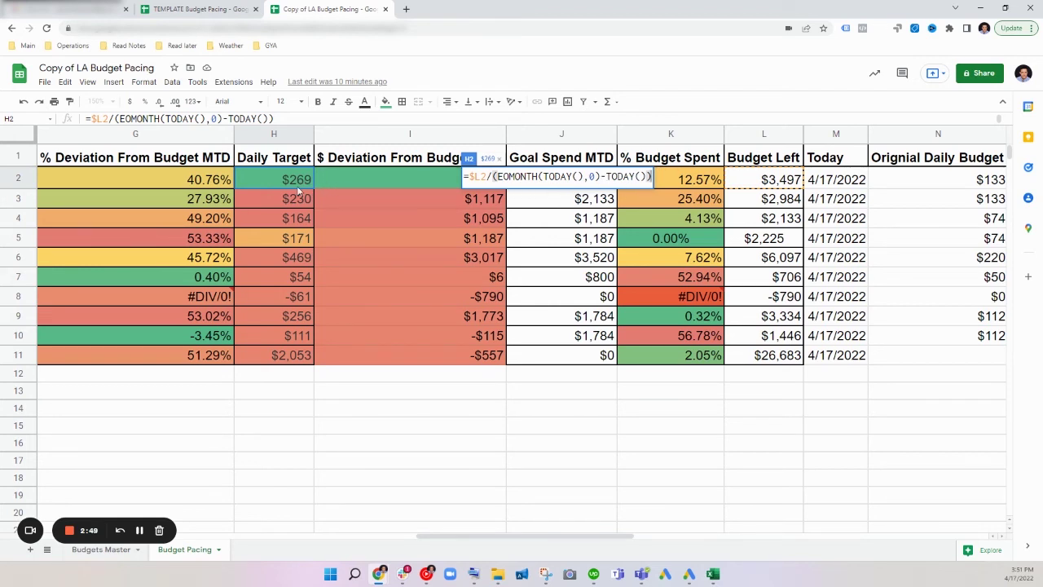
key(Escape)
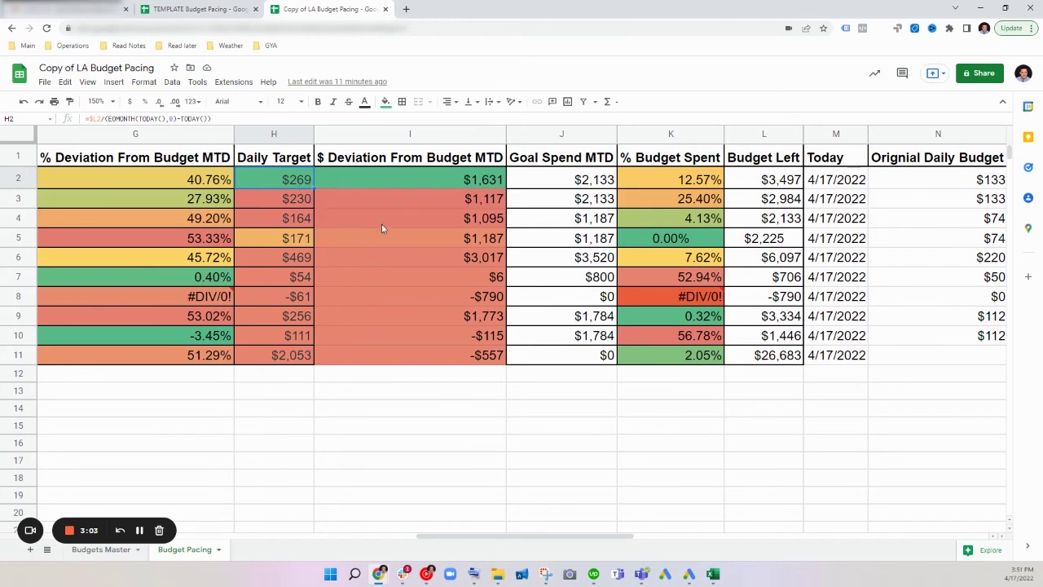
Hide the helper columns M through R, from Today to Month Completed %.
drag(457, 543, 473, 361)
drag(344, 136, 891, 239)
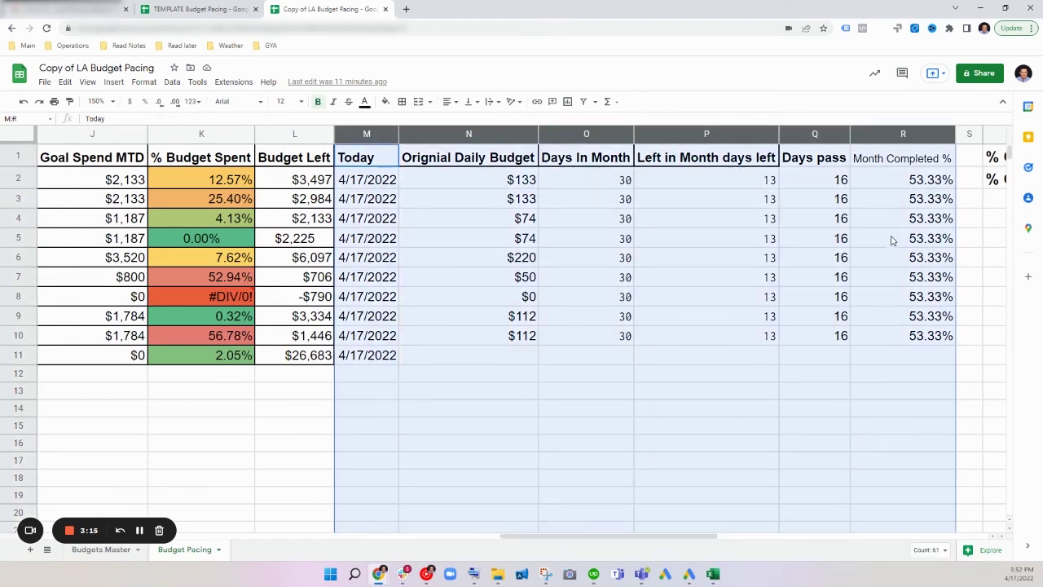
key(ctrl+alt+0)
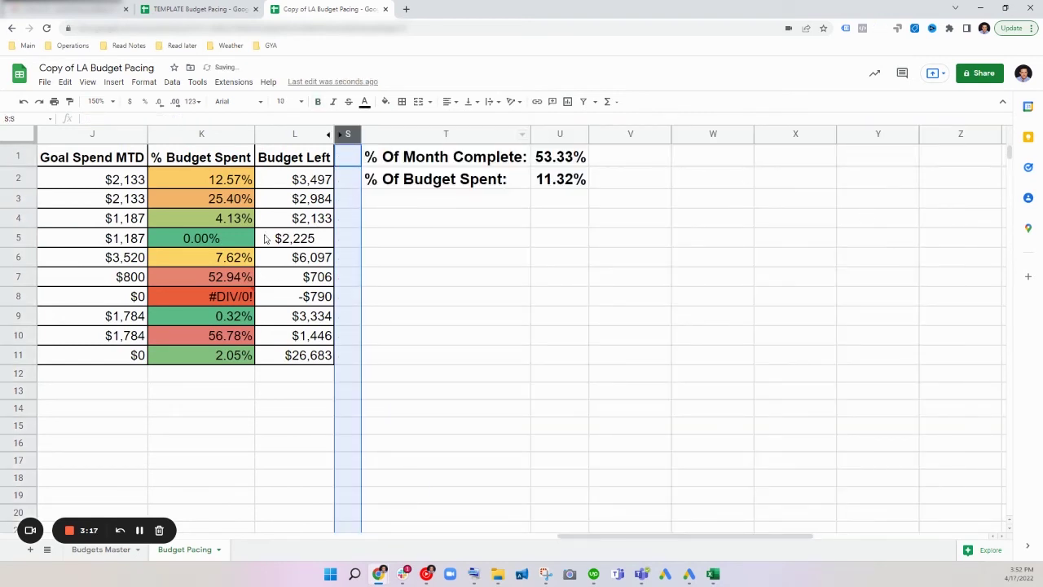
Examine the % Of Month Complete and % Of Budget Spent formulas in U1 and U2, and return to the Campaigns column.
click(556, 160)
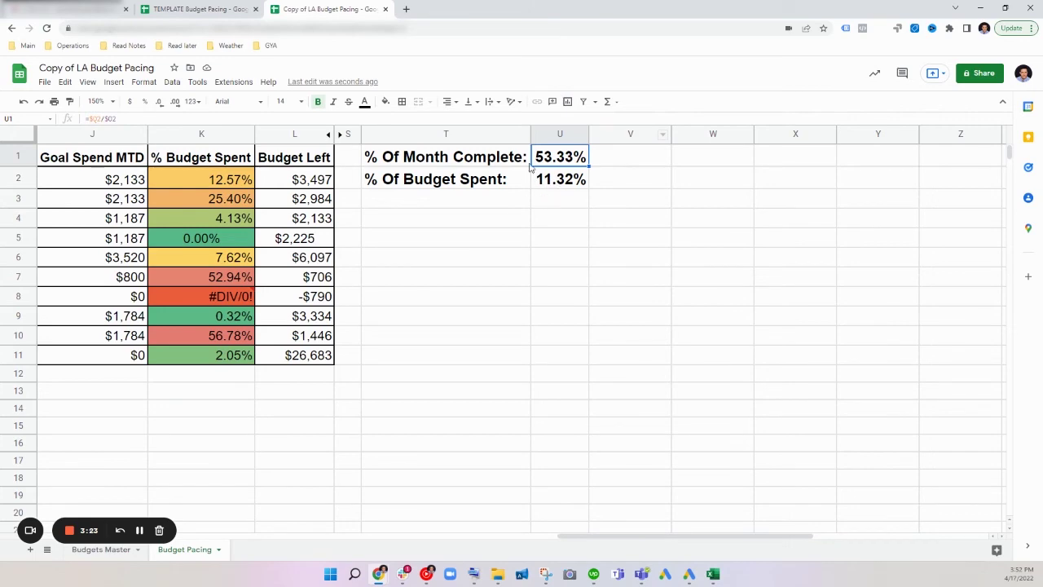
click(551, 184)
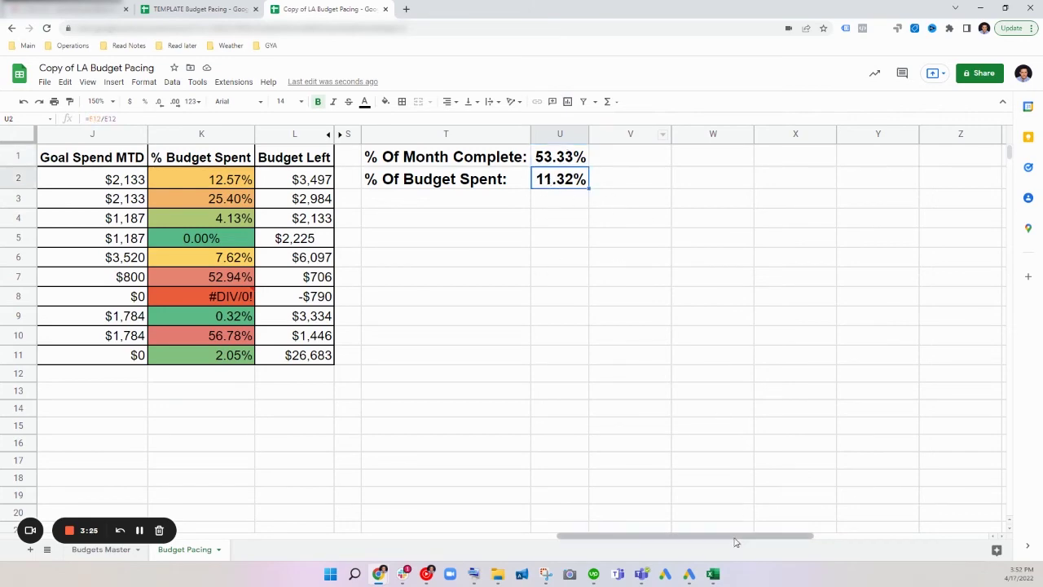
drag(733, 542, 527, 526)
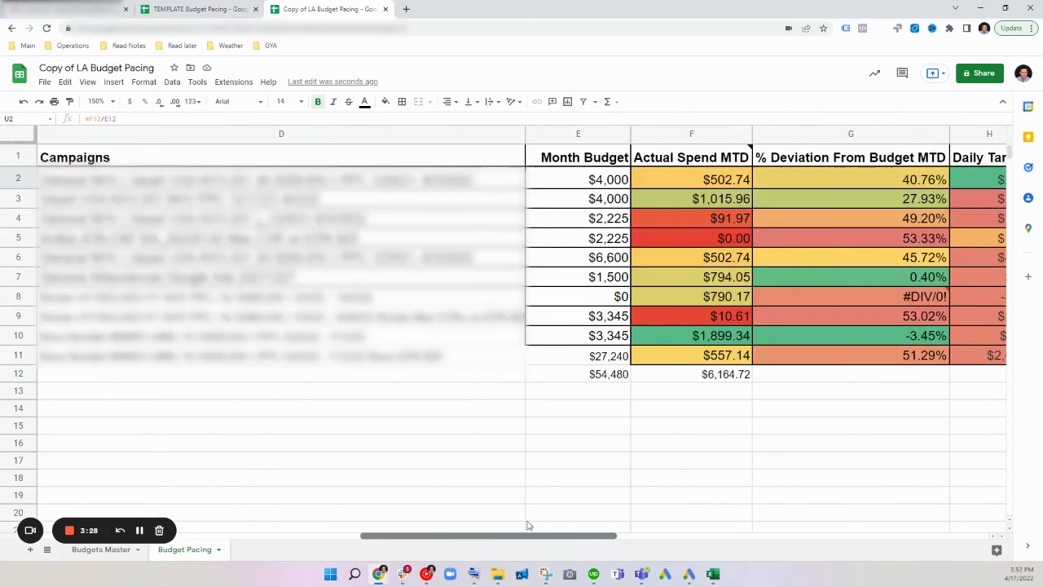
Examine the Month Budget and Actual Spend MTD total formulas in E12 and F12, and the % Of Budget Spent cell that references them.
click(600, 377)
double_click(601, 377)
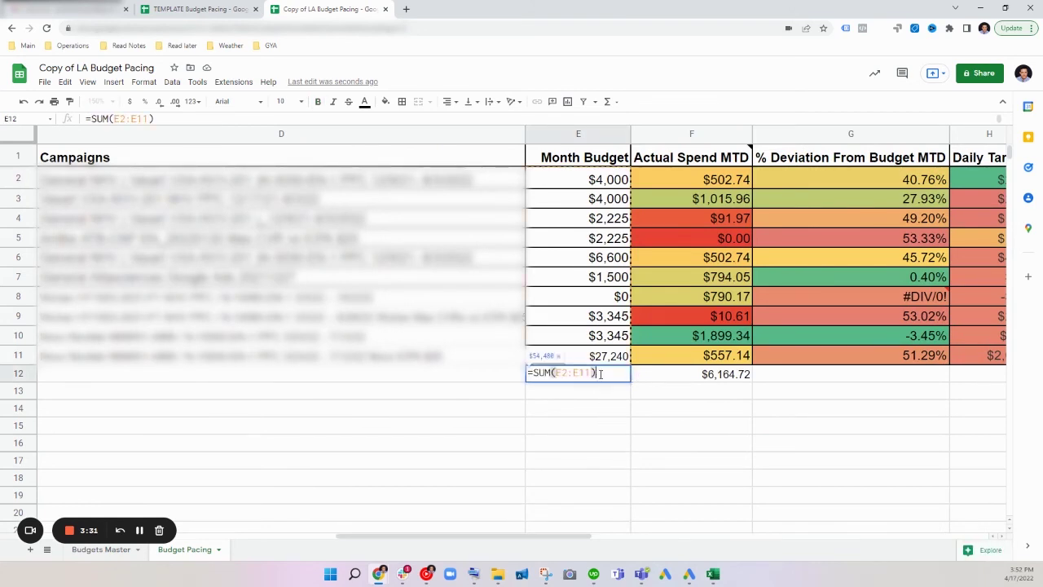
click(719, 383)
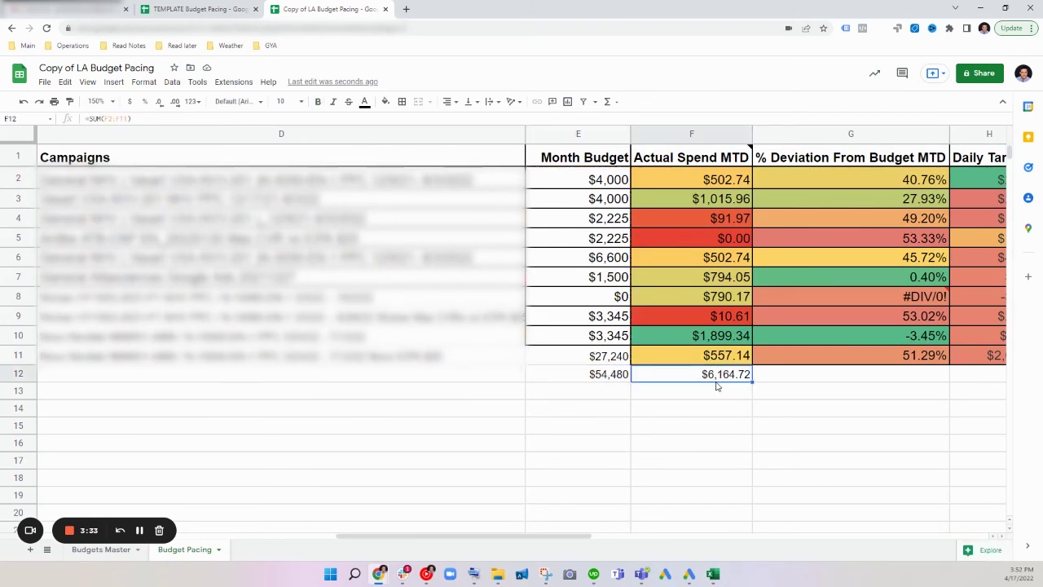
double_click(718, 384)
click(690, 412)
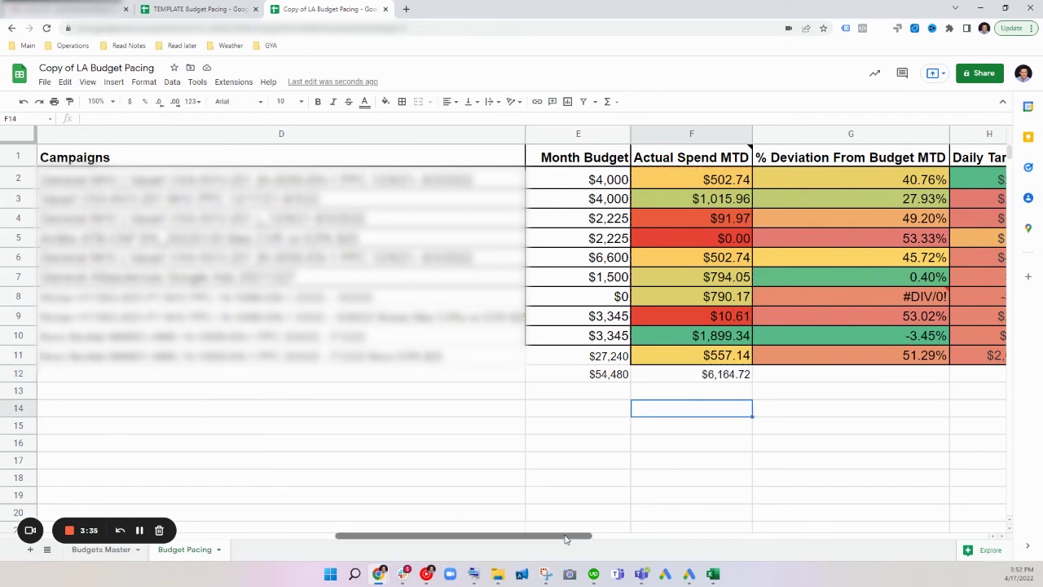
drag(570, 538, 807, 544)
click(563, 176)
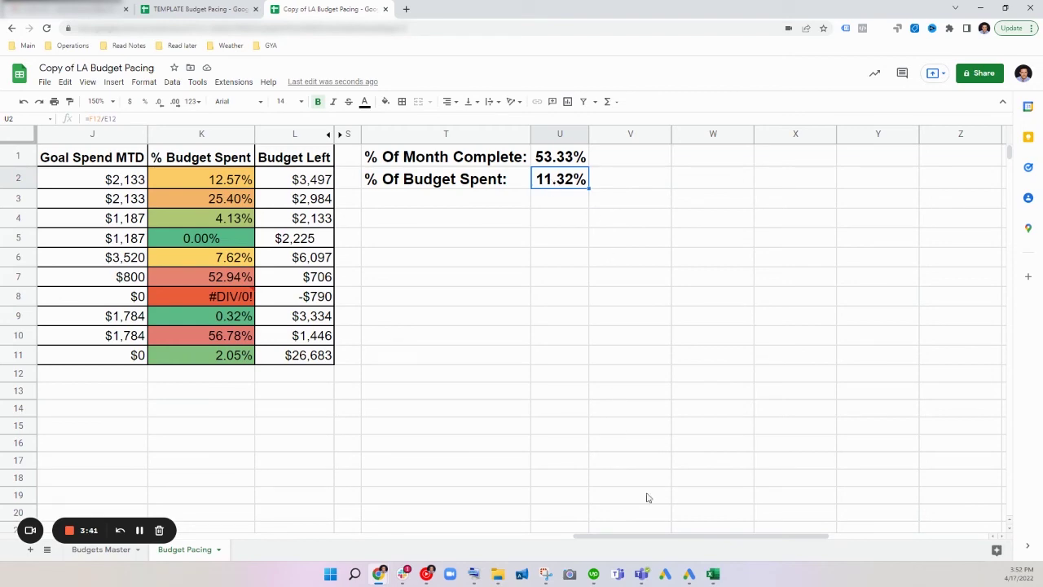
drag(659, 540, 424, 541)
click(388, 325)
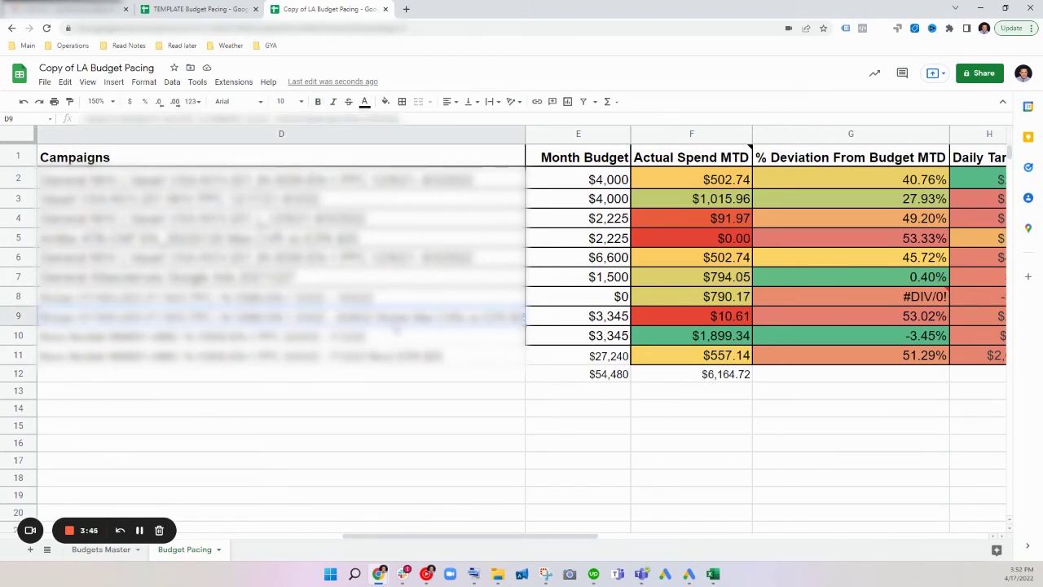
key(ctrl+a)
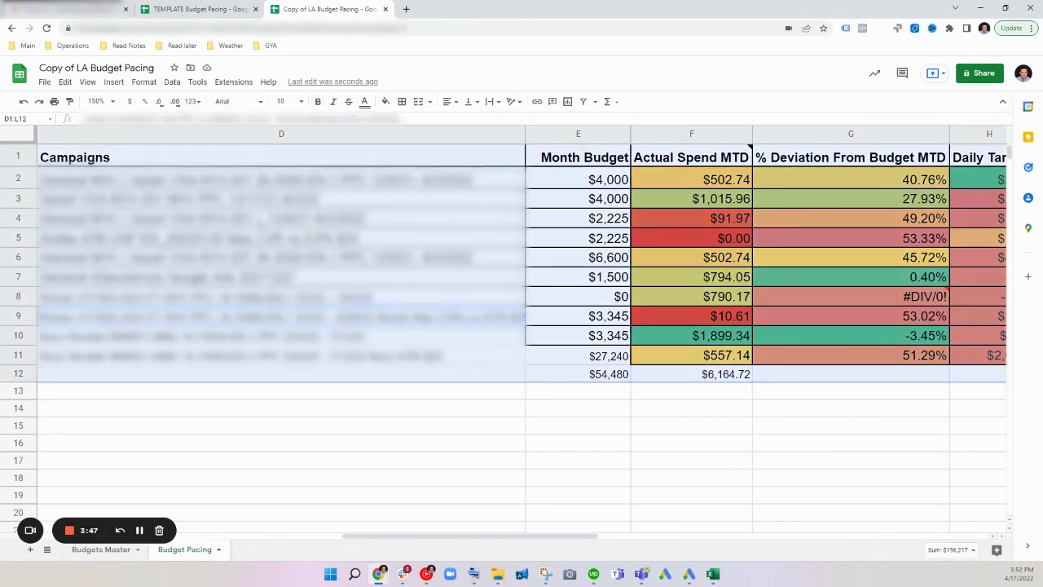
click(394, 363)
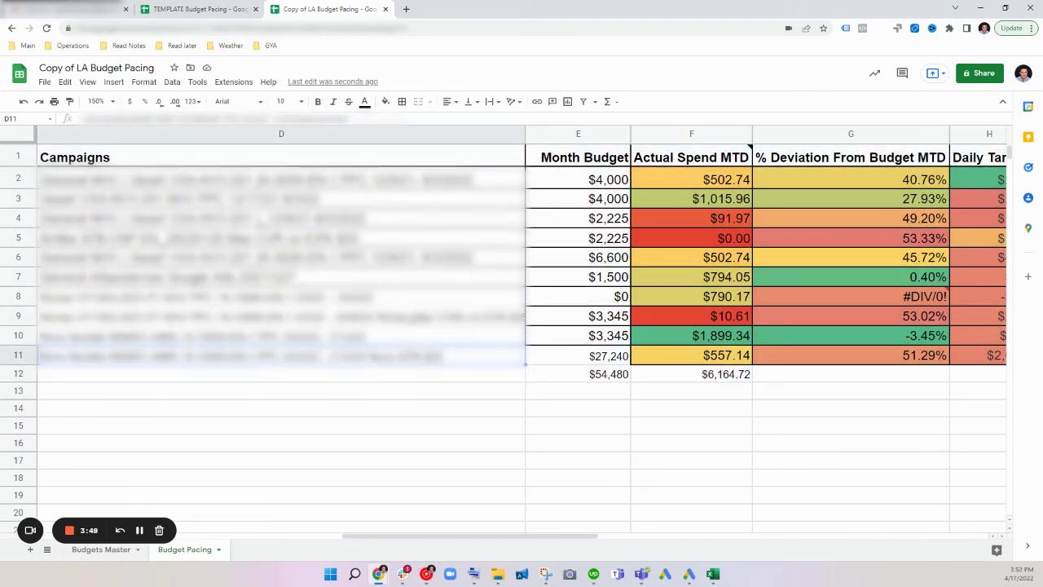
click(388, 303)
Sort the pacing table D1:L12 by % Deviation From Budget MTD in Z → A order, treating the first row as a header.
click(333, 243)
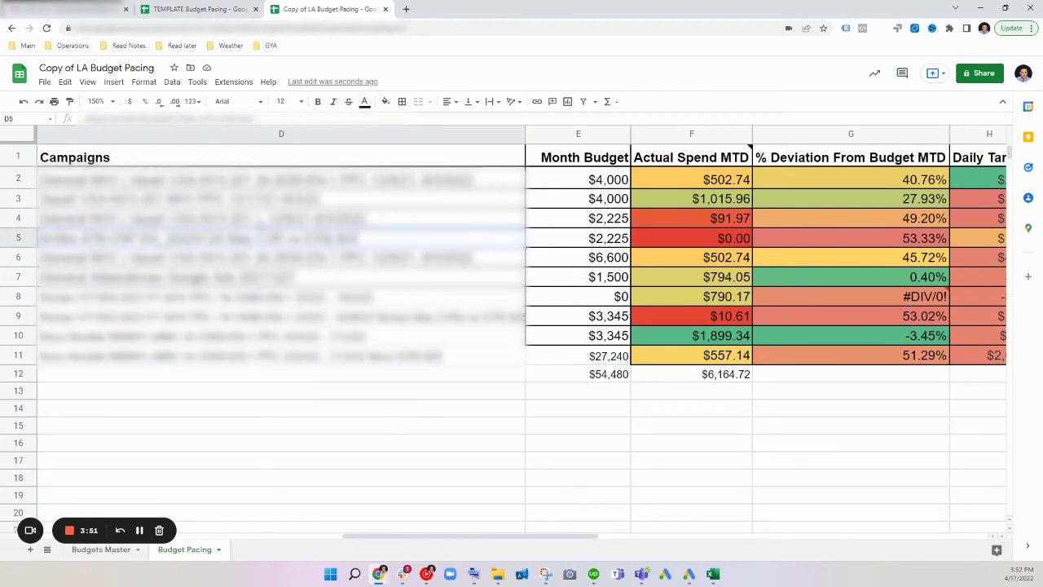
key(ctrl+a)
click(172, 81)
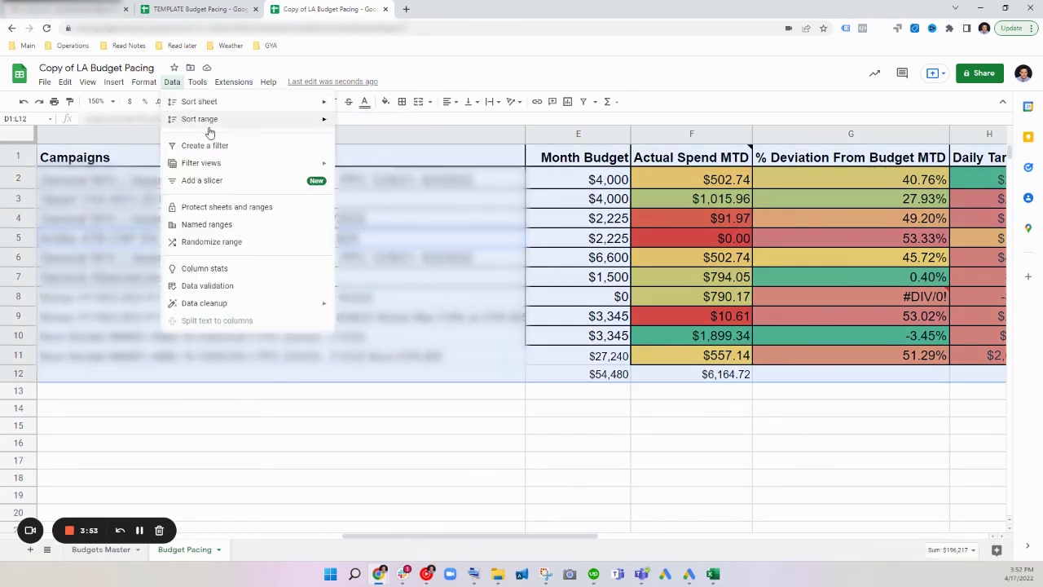
mouse_move(317, 120)
click(398, 167)
click(461, 268)
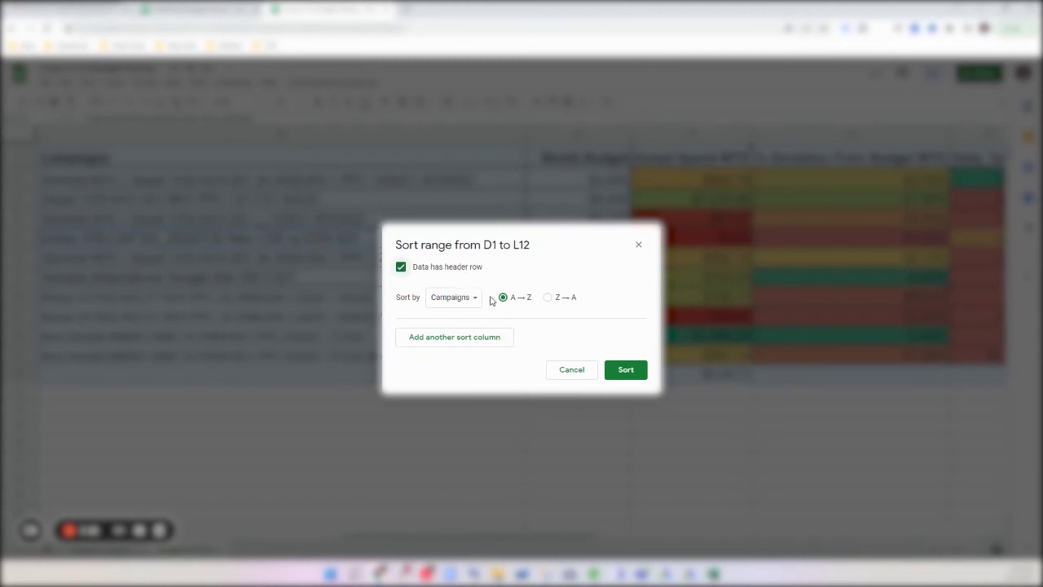
click(489, 297)
click(507, 349)
click(591, 297)
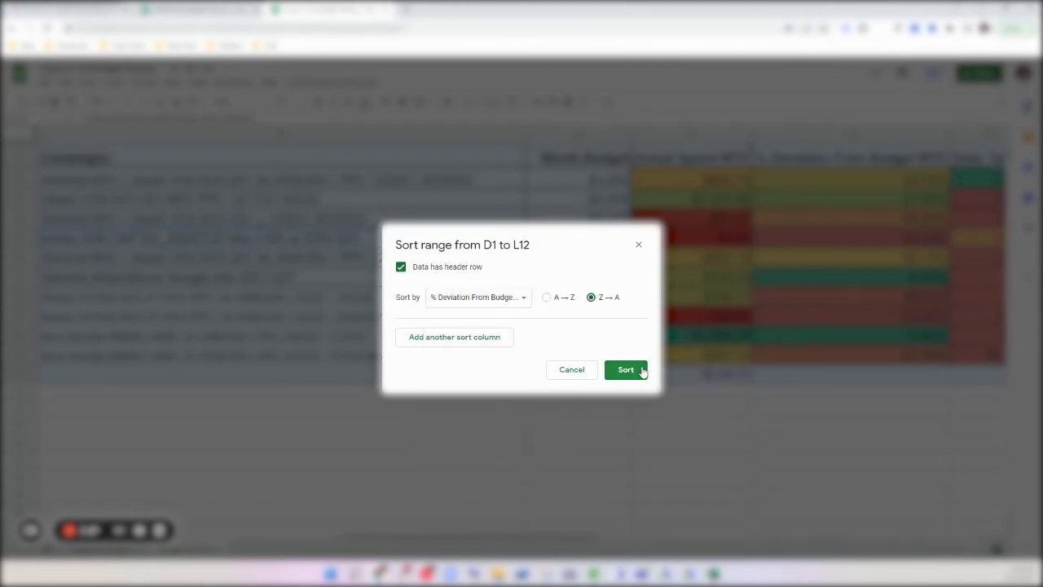
click(640, 371)
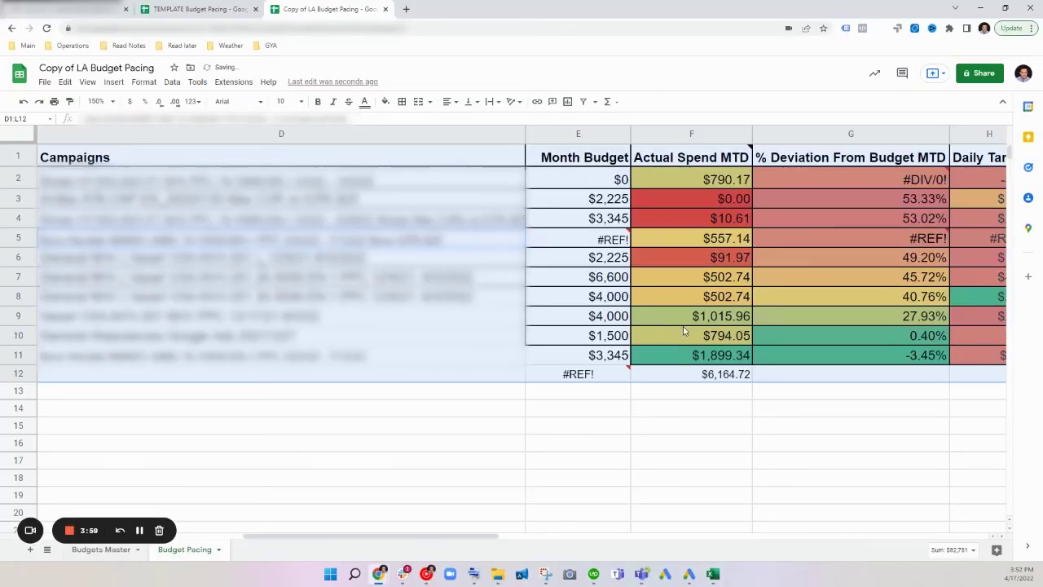
Review the sorted campaigns' % Deviation From Budget MTD values in rows 2 to 10, and return to the Campaign and Cost report columns.
click(680, 311)
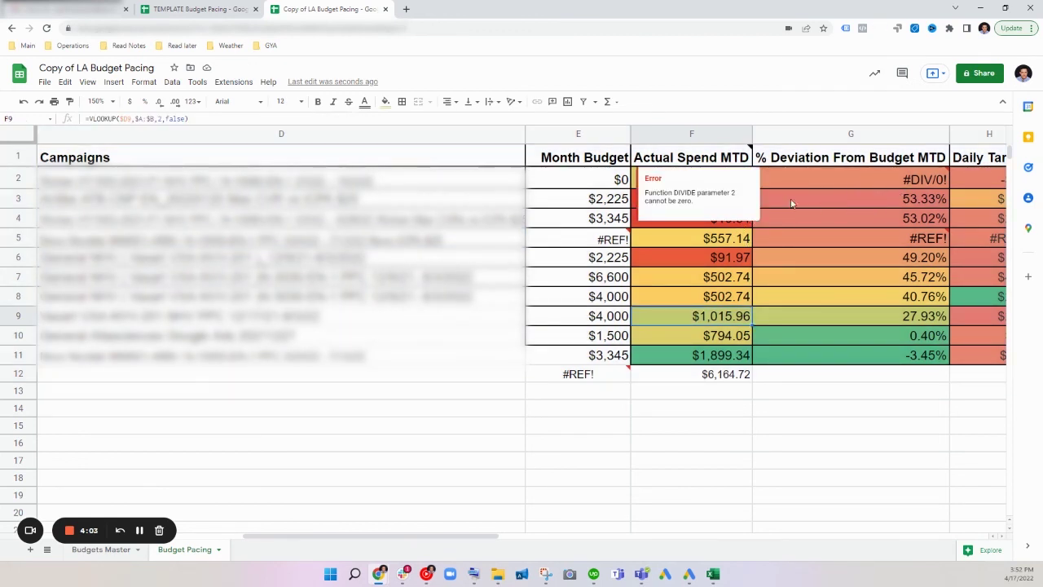
click(603, 181)
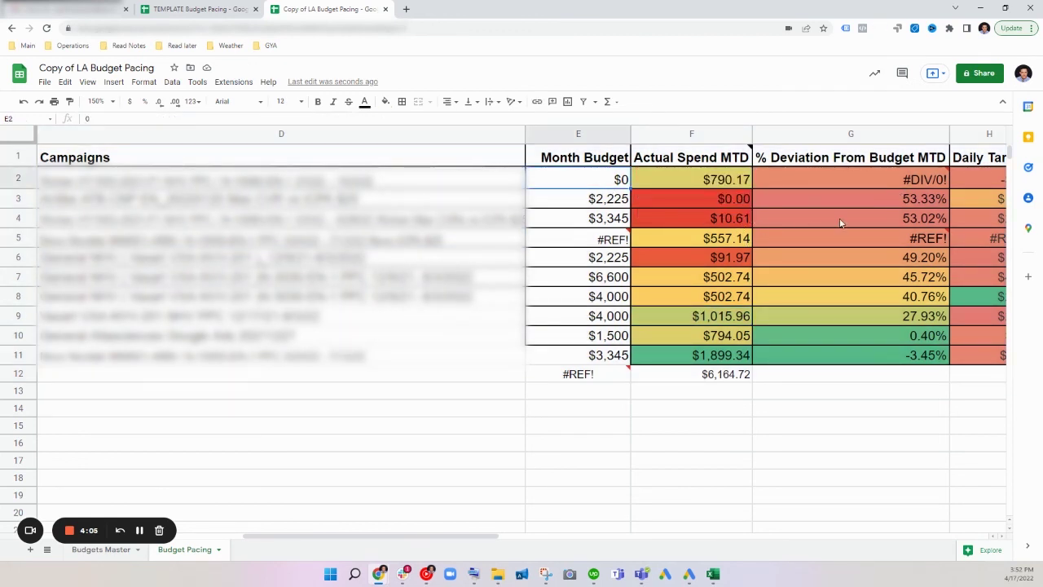
click(880, 203)
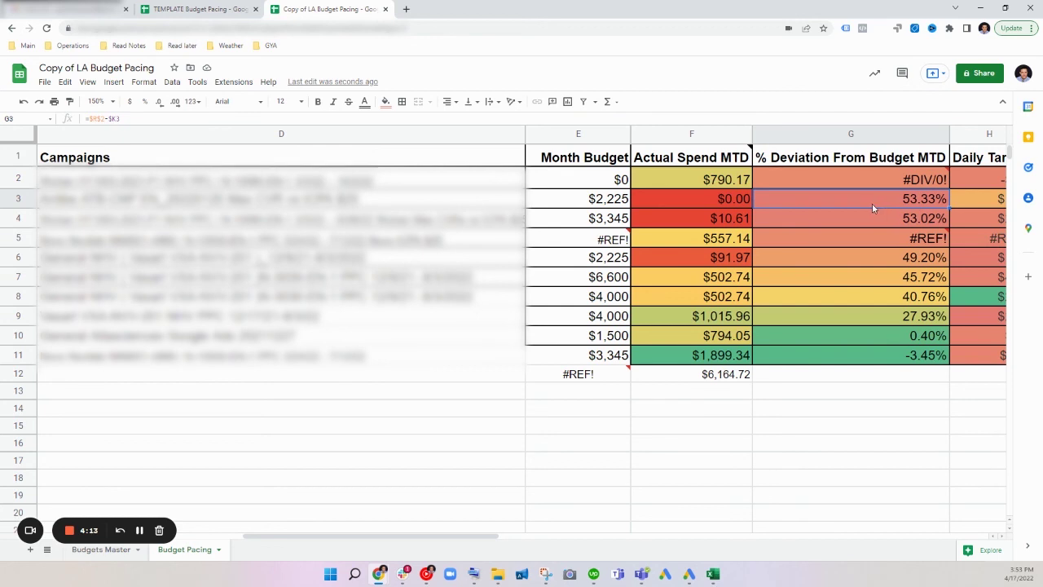
click(875, 225)
click(872, 254)
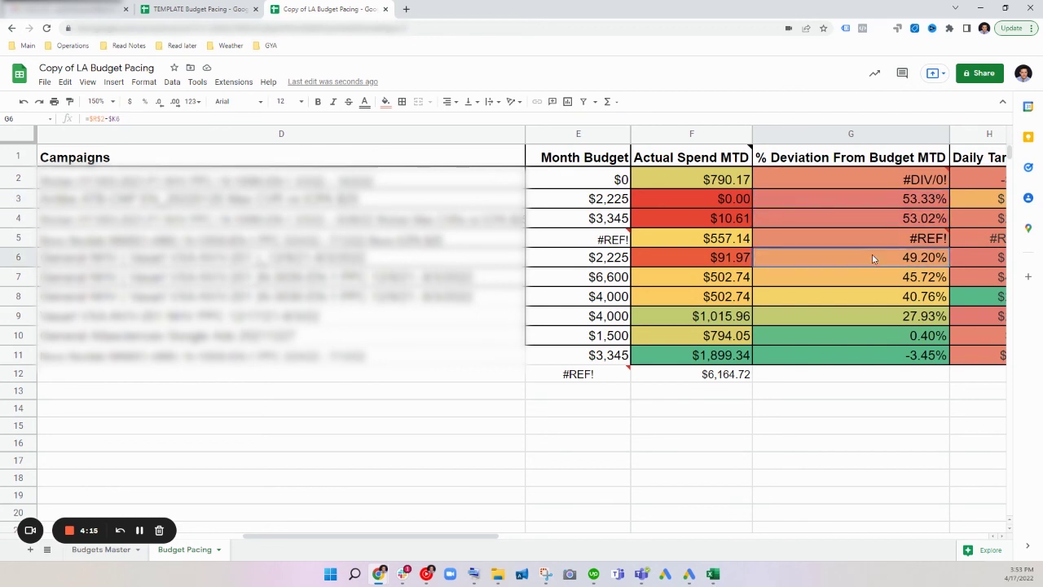
click(874, 280)
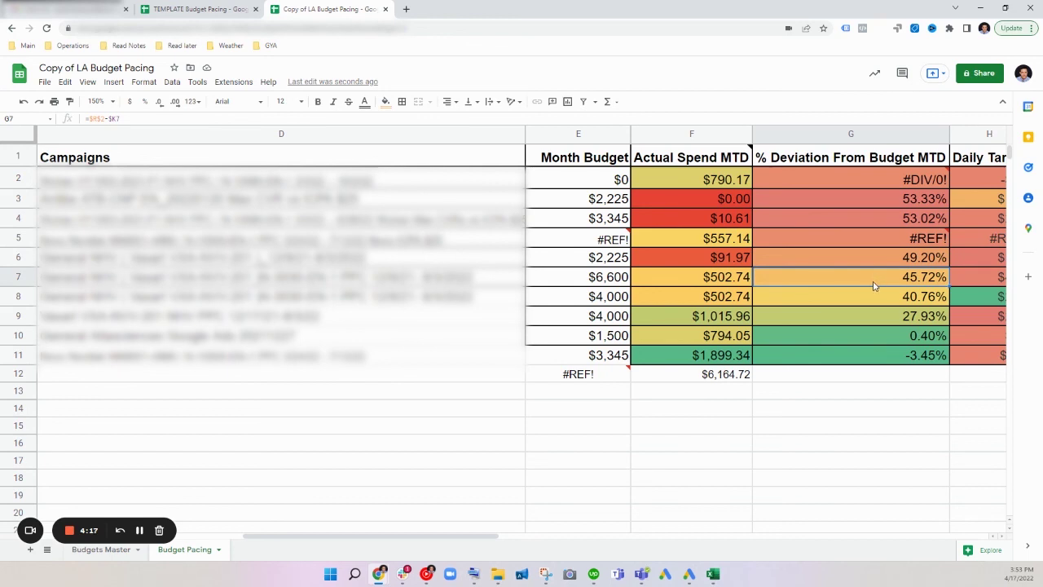
click(889, 341)
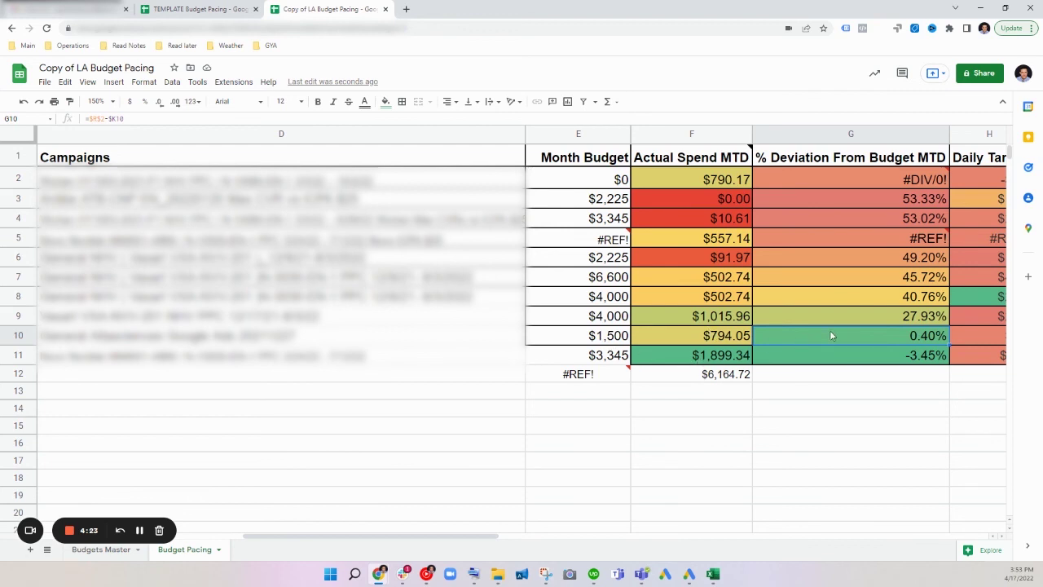
drag(463, 535, 195, 489)
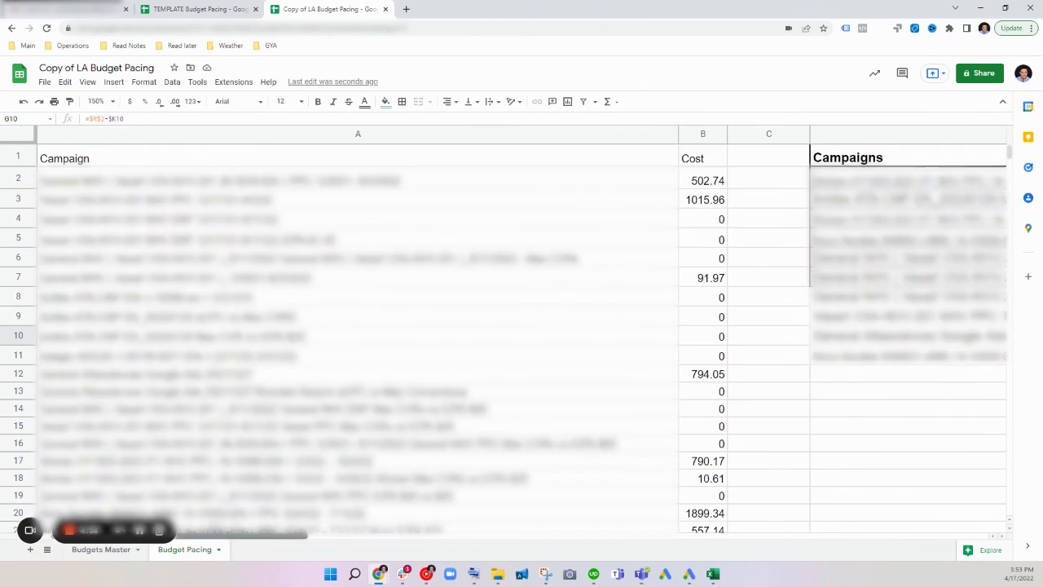
drag(228, 528, 245, 513)
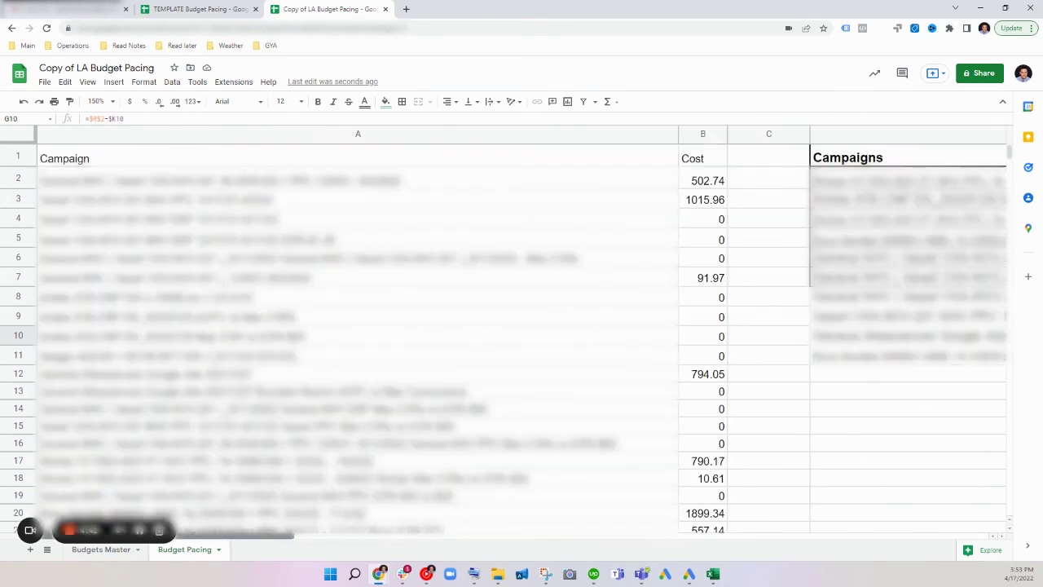